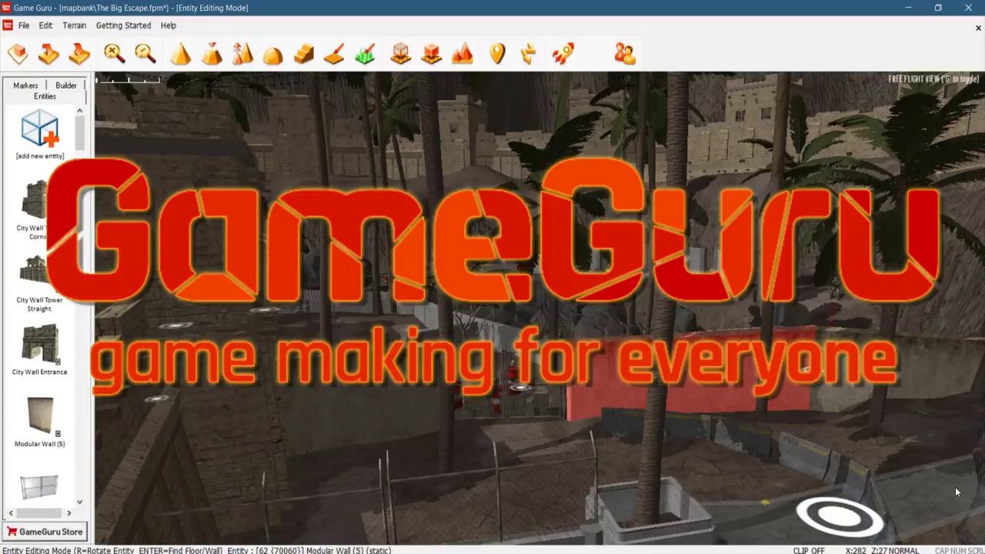
Return to the GameGuru editor and fly over The Big Escape's container, rocks, crates and soldier.
{"action": "key", "text": "alt+Tab"}
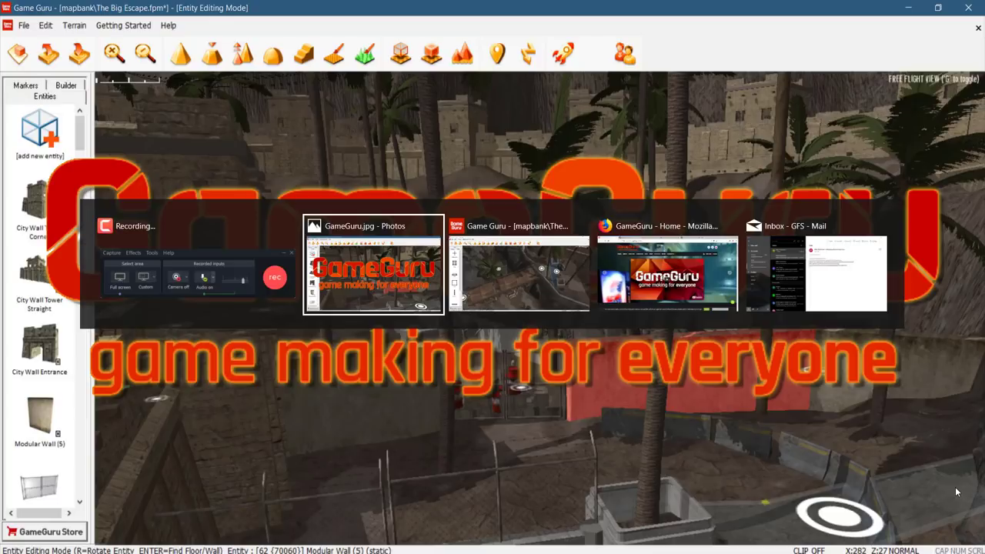
{"action": "key", "text": "alt+Tab"}
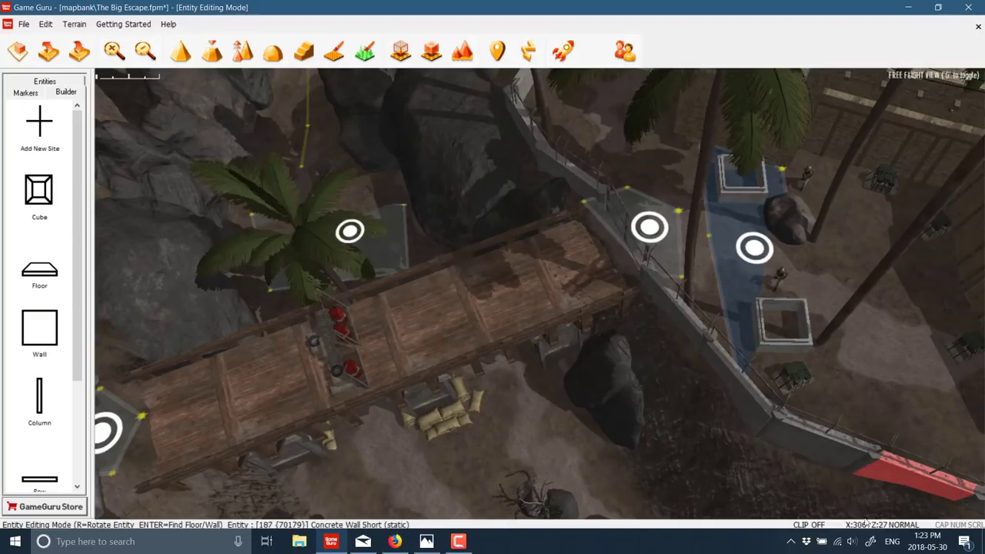
{"action": "mouse_move", "coordinate": [608, 341]}
{"action": "right_mouse_down"}
{"action": "mouse_move", "coordinate": [584, 223]}
{"action": "mouse_move", "coordinate": [508, 227]}
{"action": "mouse_move", "coordinate": [514, 221]}
{"action": "mouse_move", "coordinate": [509, 240]}
{"action": "mouse_move", "coordinate": [660, 337]}
{"action": "right_mouse_up"}
{"action": "key", "text": "w"}
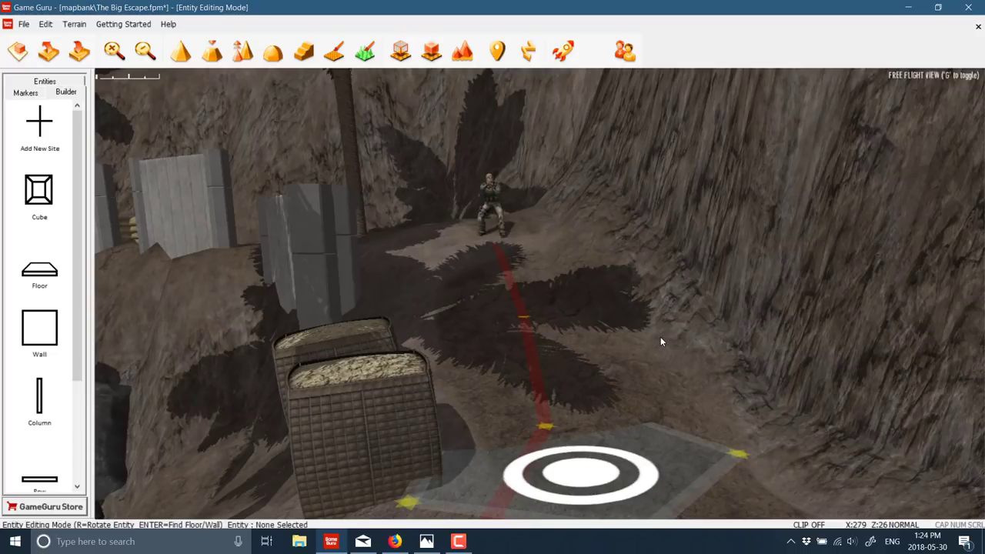
{"action": "right_click_drag", "start_coordinate": [674, 305], "coordinate": [650, 306]}
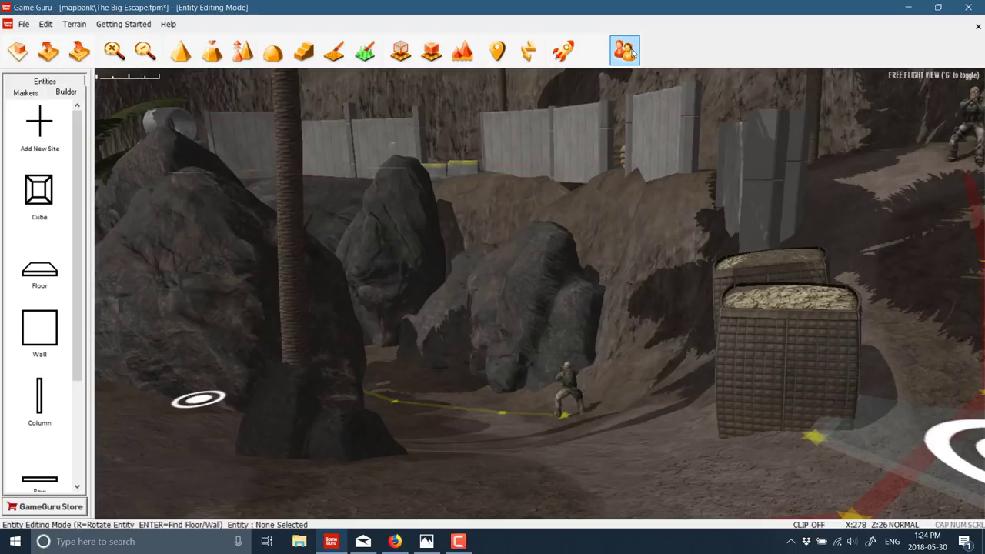
Test-play The Big Escape, walking past the stone arches and central rock onto the grass.
{"action": "left_click", "coordinate": [564, 51]}
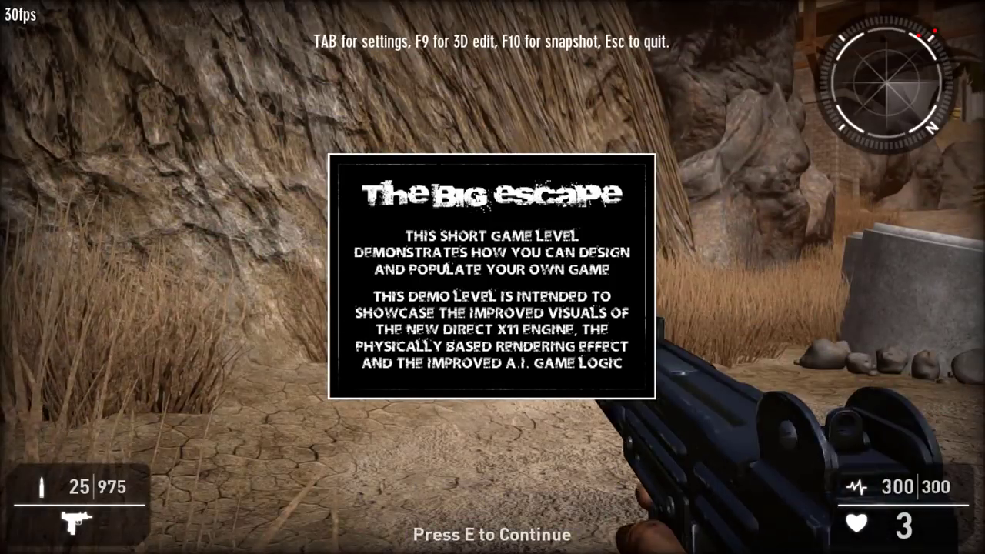
{"action": "key", "text": "e"}
{"action": "key", "text": "w"}
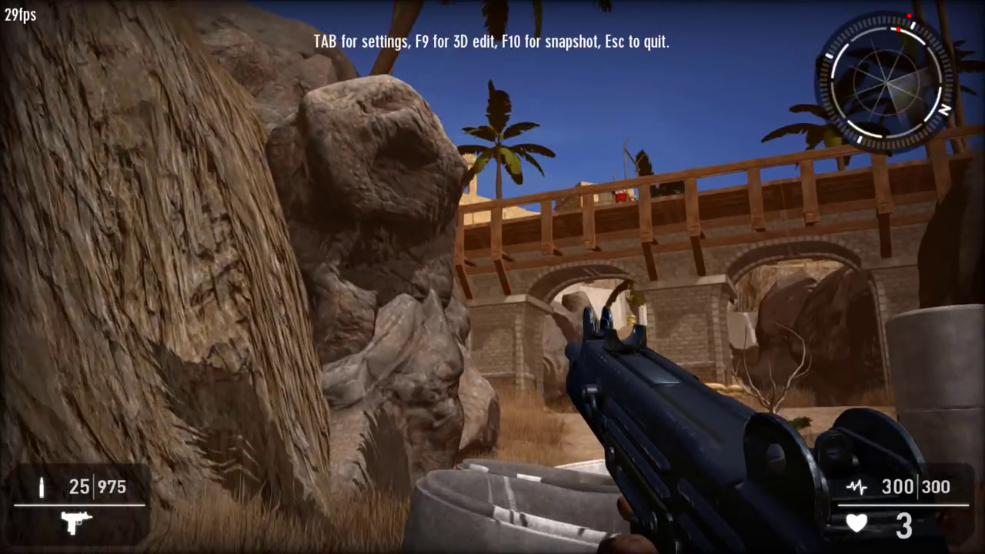
{"action": "key", "text": "w"}
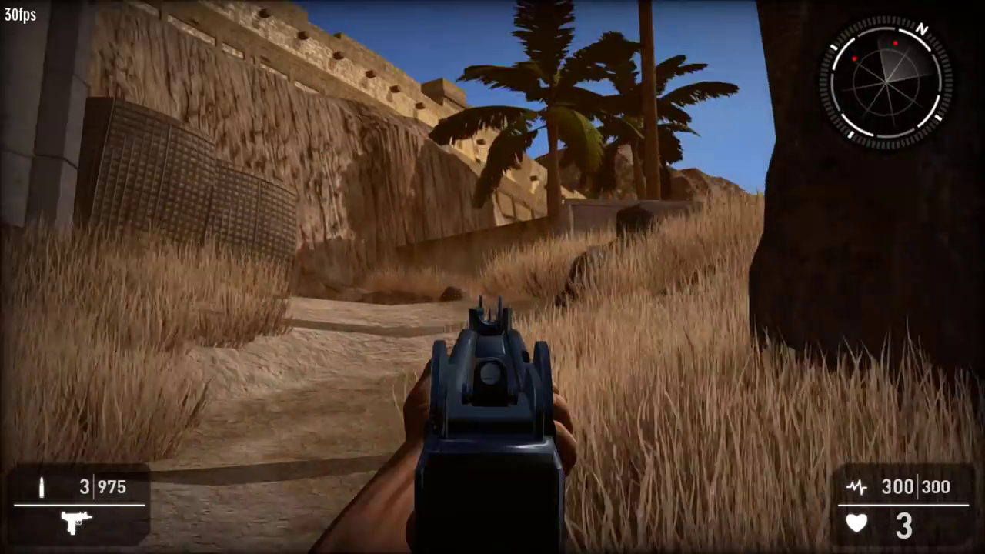
{"action": "key", "text": "w"}
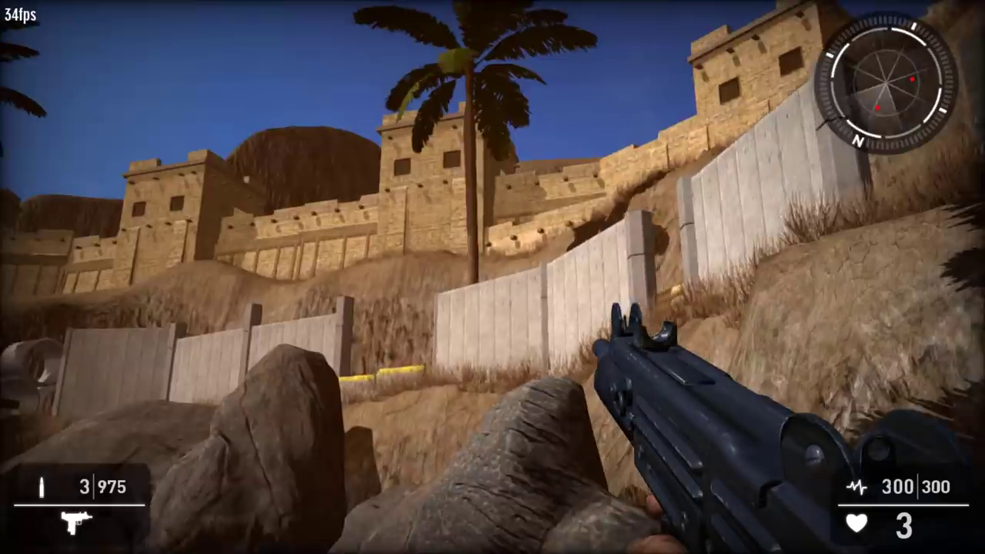
{"action": "key", "text": "w"}
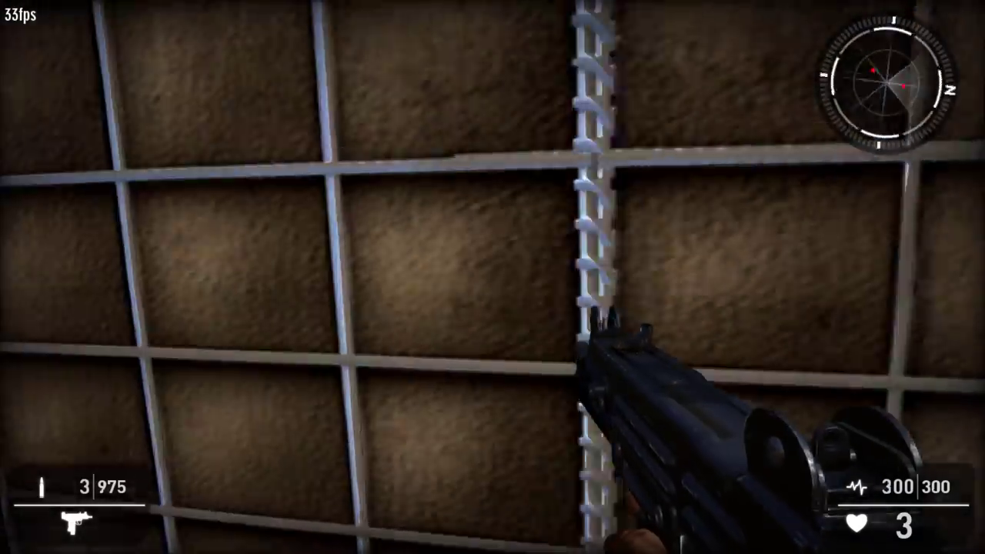
{"action": "key", "text": "w"}
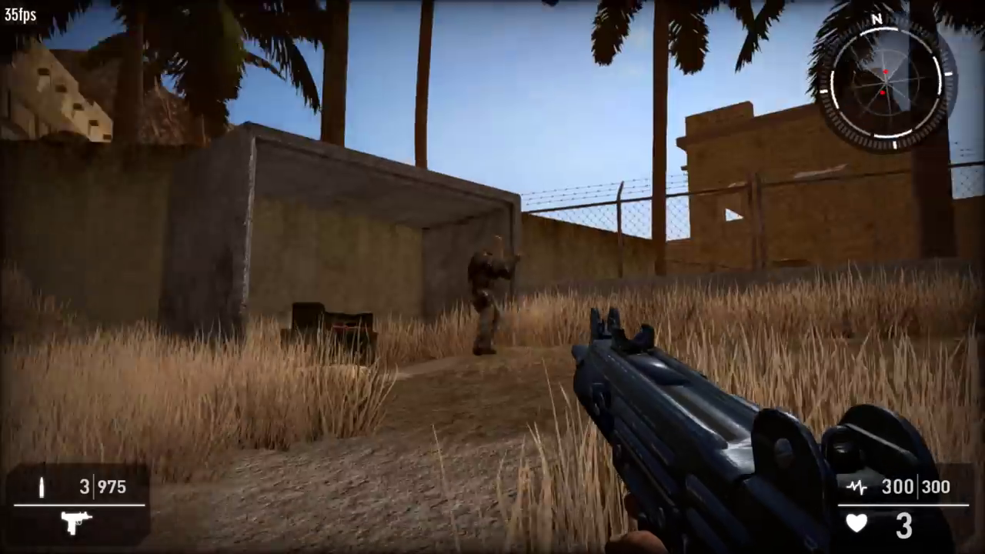
Shoot the enemy soldier, then end the test play back in the editor.
{"action": "key", "text": "w"}
{"action": "left_click", "coordinate": [492, 277]}
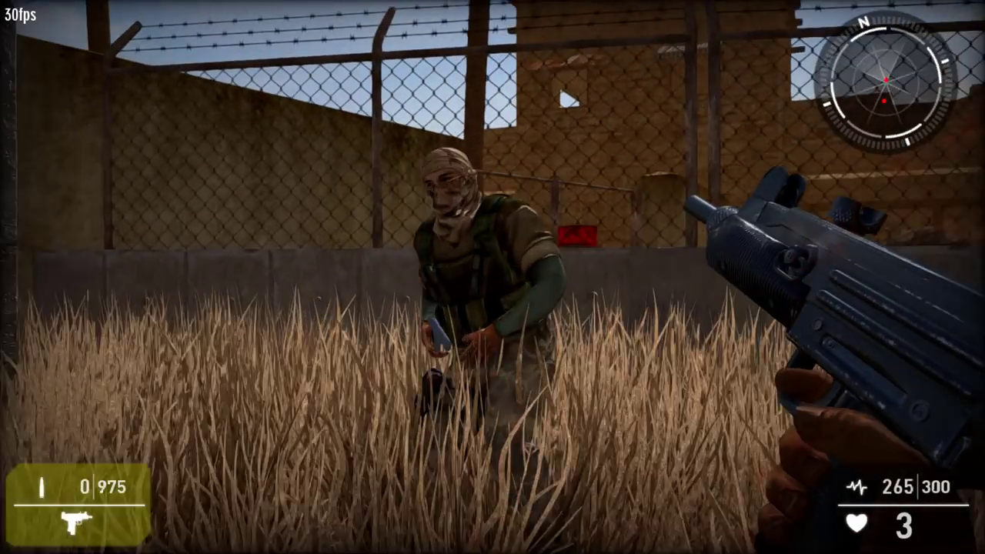
{"action": "key", "text": "Escape"}
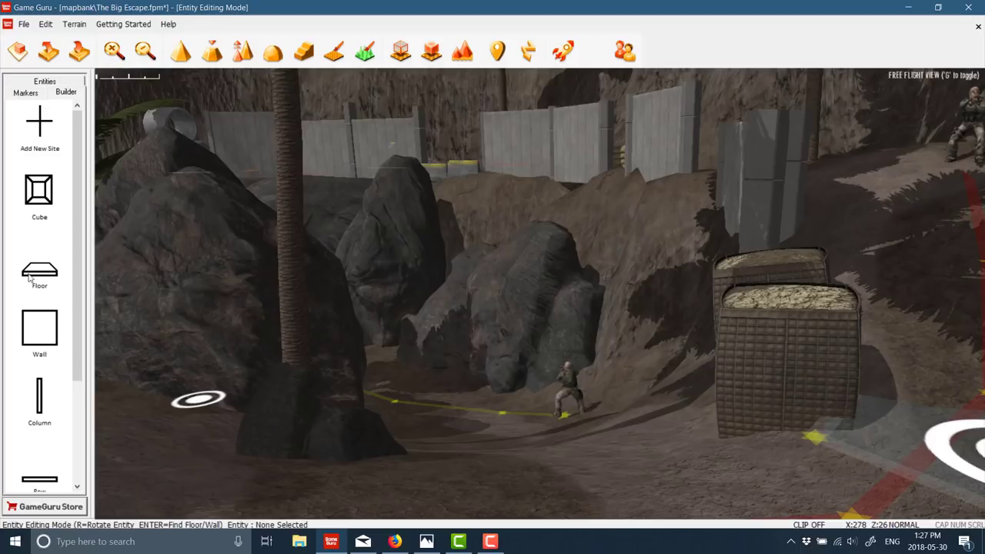
Bring up GameGuru's Steam store page and highlight its CDN$ 21.99 price.
{"action": "left_click", "coordinate": [395, 541]}
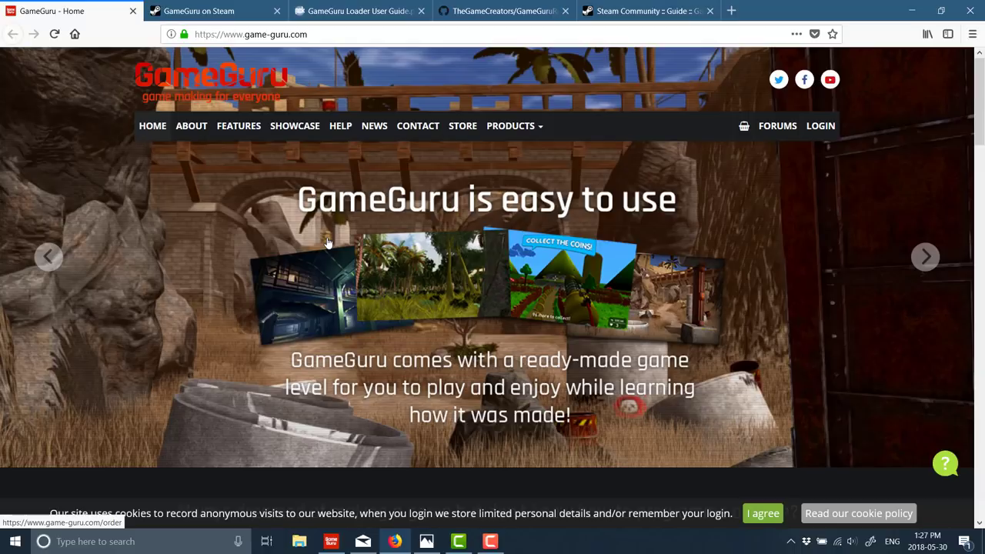
{"action": "left_click", "coordinate": [204, 10]}
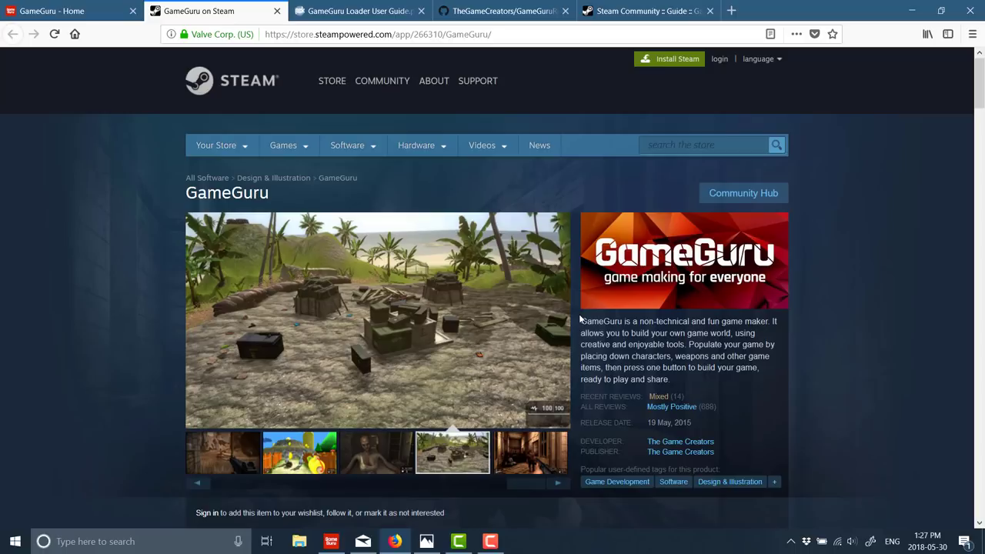
{"action": "scroll", "coordinate": [549, 392], "scroll_direction": "down", "scroll_amount": 4}
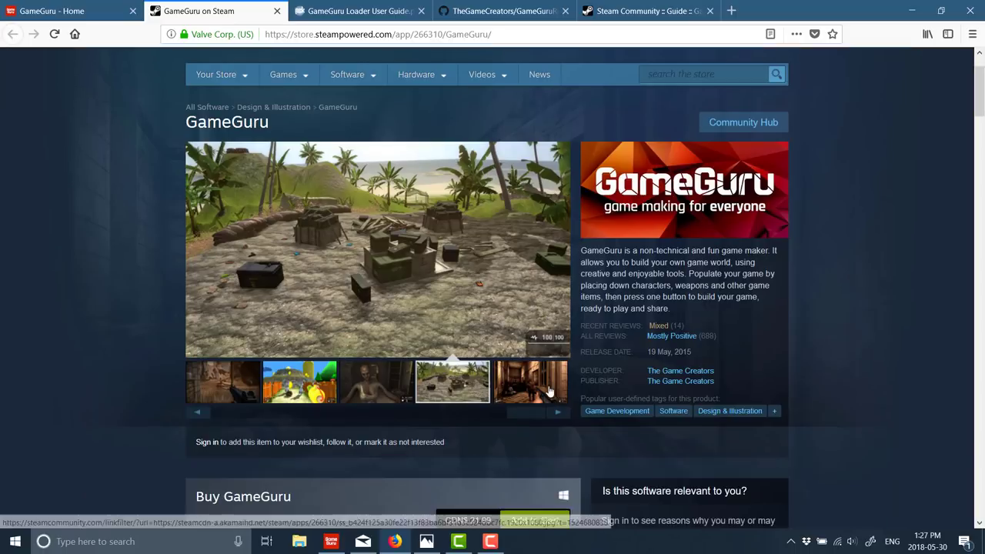
{"action": "scroll", "coordinate": [548, 389], "scroll_direction": "down", "scroll_amount": 1}
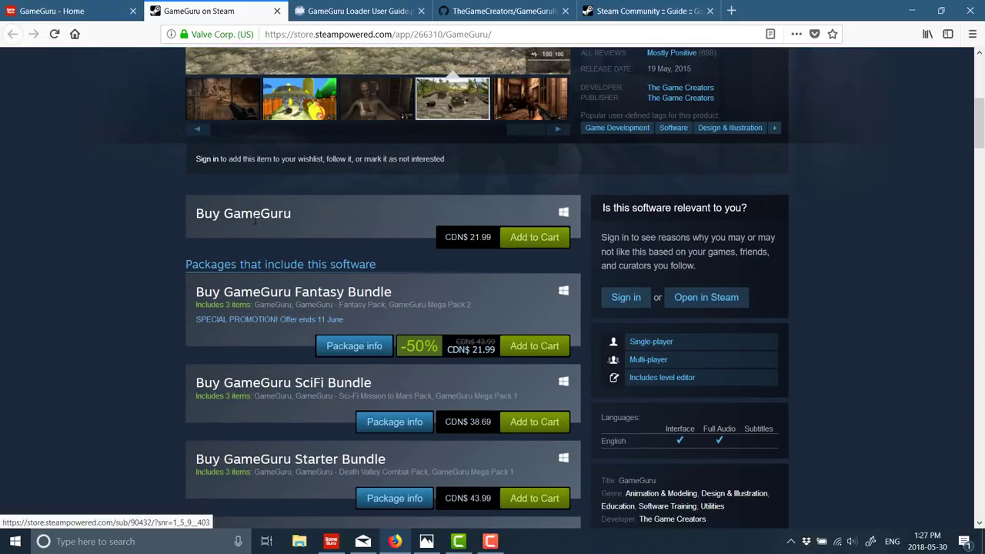
{"action": "left_click_drag", "start_coordinate": [458, 237], "coordinate": [493, 238]}
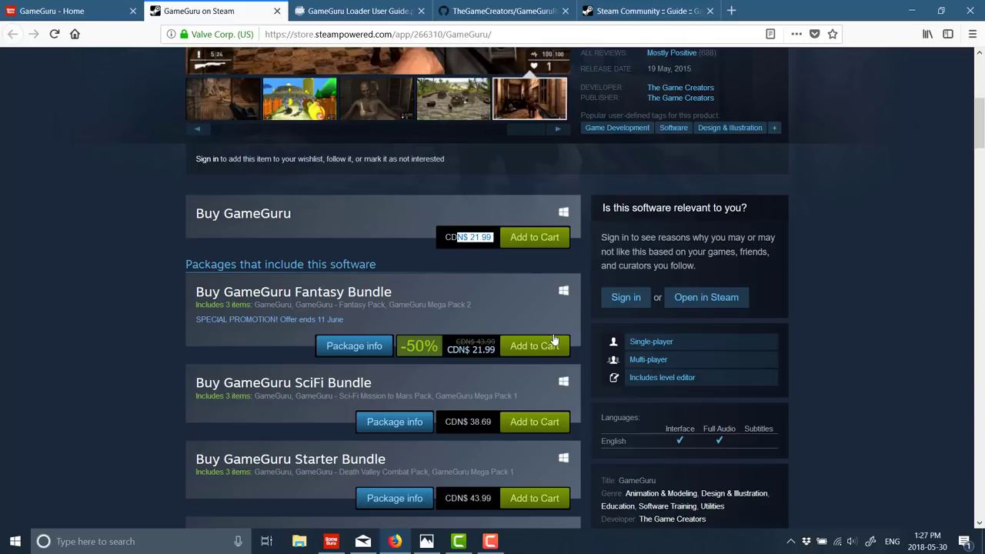
Scroll to the Premium Bundle and highlight its Death Valley Combat Pack.
{"action": "scroll", "coordinate": [287, 460], "scroll_direction": "down", "scroll_amount": 1}
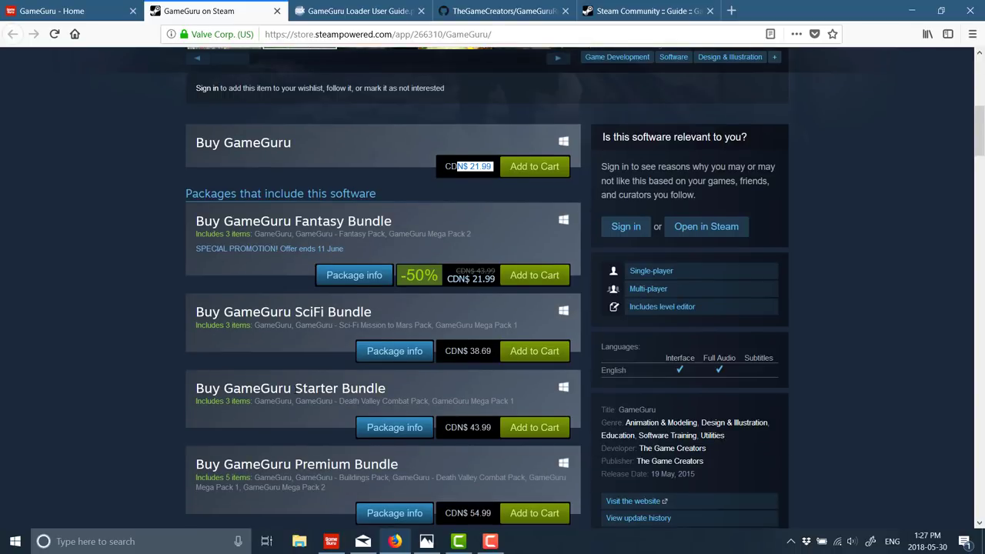
{"action": "scroll", "coordinate": [287, 221], "scroll_direction": "down", "scroll_amount": 1}
{"action": "scroll", "coordinate": [315, 354], "scroll_direction": "down", "scroll_amount": 1}
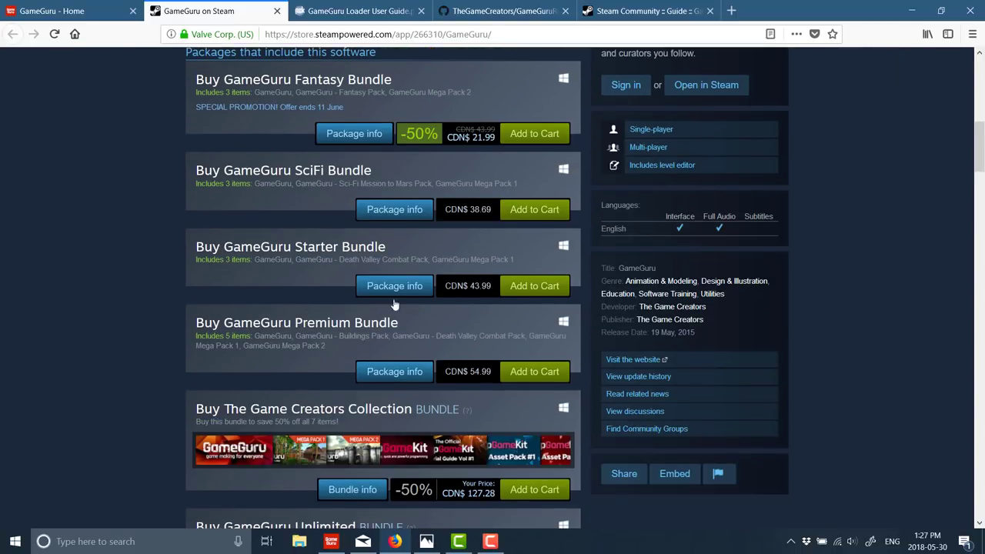
{"action": "scroll", "coordinate": [335, 354], "scroll_direction": "down", "scroll_amount": 2}
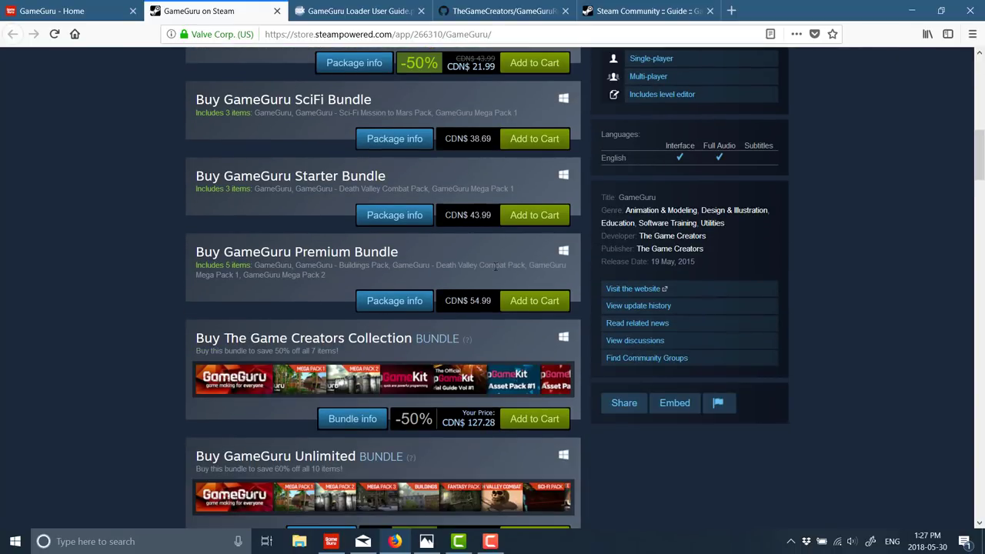
{"action": "left_click_drag", "start_coordinate": [436, 265], "coordinate": [527, 265]}
Scroll through the description and system requirements down to the Mostly Positive reviews.
{"action": "scroll", "coordinate": [272, 265], "scroll_direction": "down", "scroll_amount": 2}
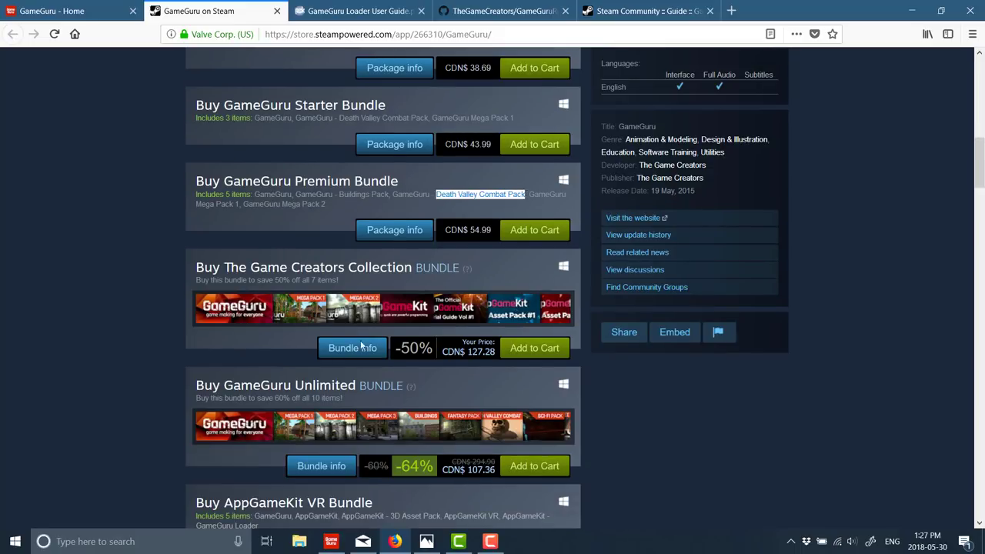
{"action": "scroll", "coordinate": [429, 395], "scroll_direction": "down", "scroll_amount": 4}
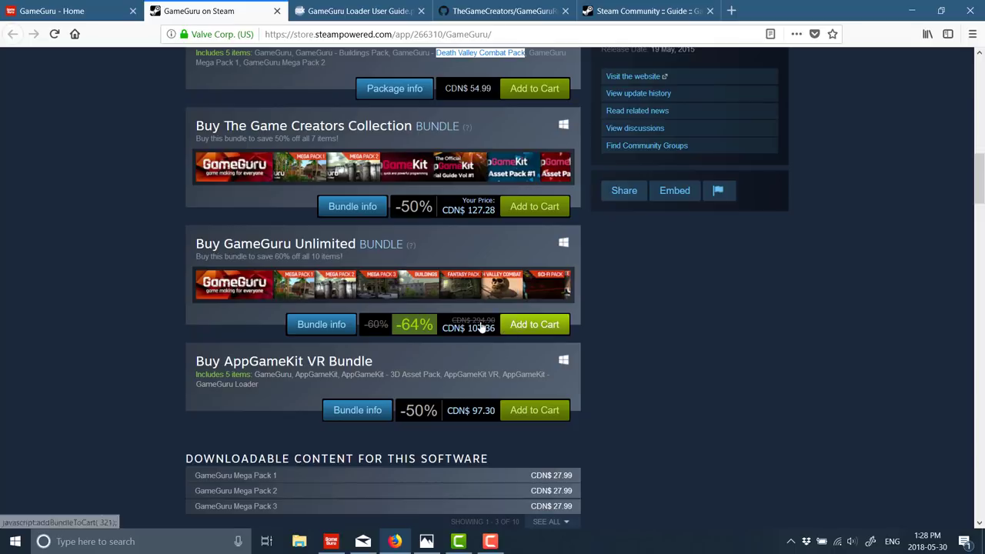
{"action": "scroll", "coordinate": [457, 332], "scroll_direction": "down", "scroll_amount": 15}
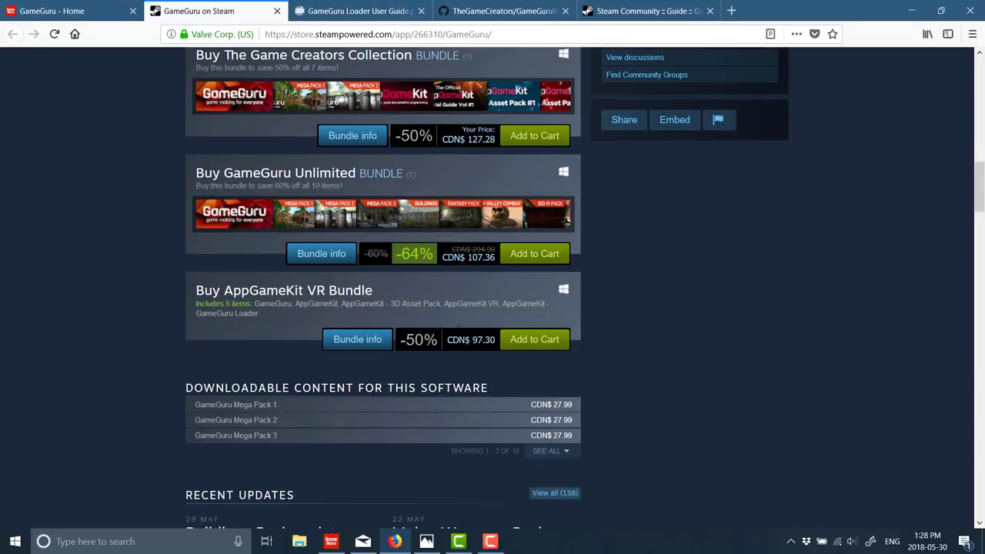
{"action": "scroll", "coordinate": [457, 331], "scroll_direction": "down", "scroll_amount": 5}
{"action": "scroll", "coordinate": [457, 330], "scroll_direction": "up", "scroll_amount": 5}
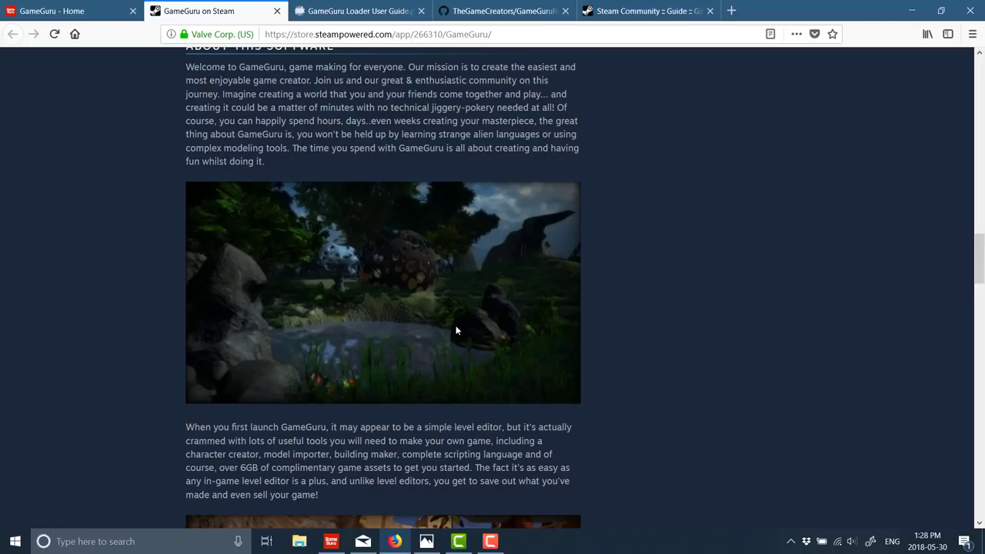
{"action": "scroll", "coordinate": [442, 265], "scroll_direction": "down", "scroll_amount": 10}
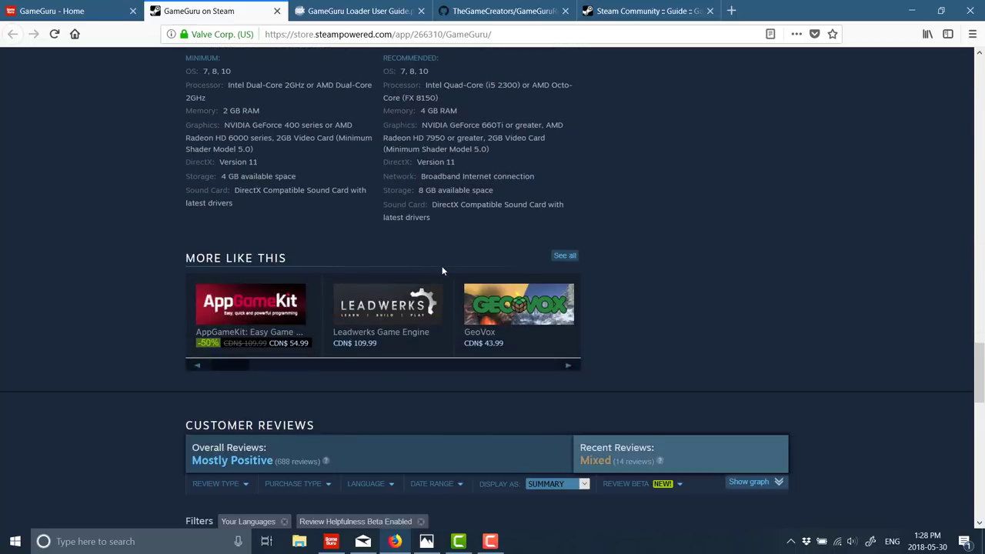
{"action": "scroll", "coordinate": [441, 271], "scroll_direction": "down", "scroll_amount": 2}
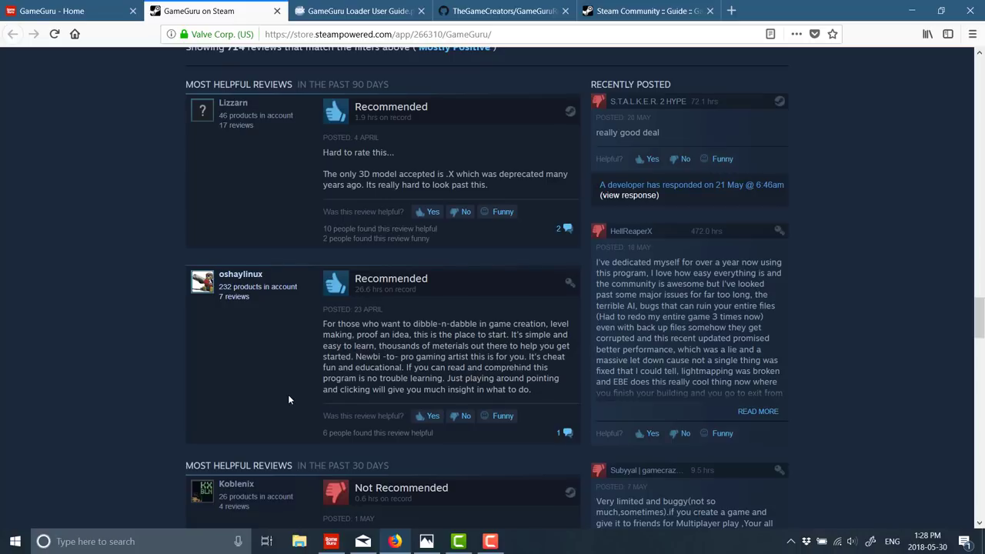
Reorder and scroll through the GameGuru GitHub repository tab, then show the Loader User Guide PDF.
{"action": "left_click_drag", "start_coordinate": [498, 9], "coordinate": [362, 9]}
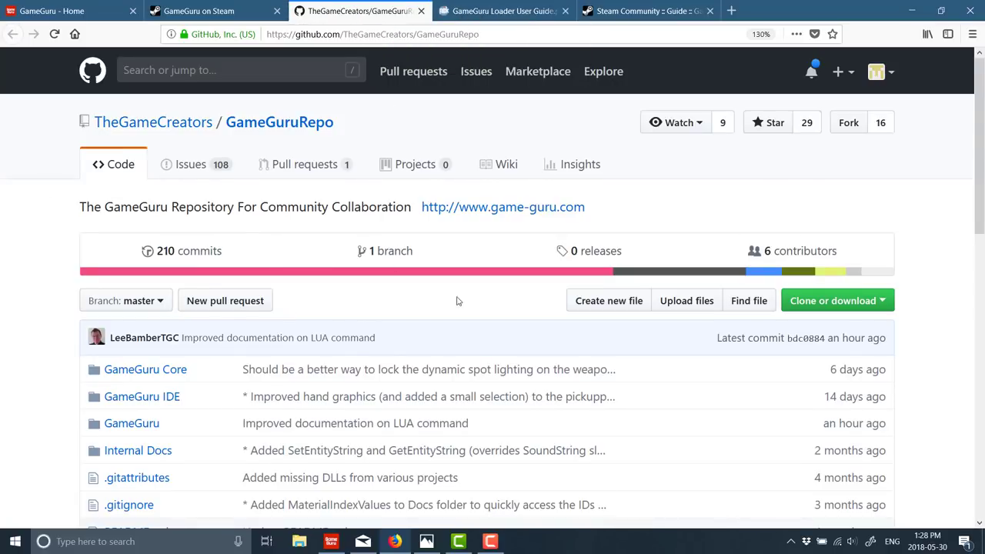
{"action": "scroll", "coordinate": [451, 312], "scroll_direction": "down", "scroll_amount": 3}
{"action": "scroll", "coordinate": [430, 263], "scroll_direction": "down", "scroll_amount": 1}
{"action": "scroll", "coordinate": [430, 264], "scroll_direction": "down", "scroll_amount": 3}
{"action": "scroll", "coordinate": [430, 263], "scroll_direction": "down", "scroll_amount": 2}
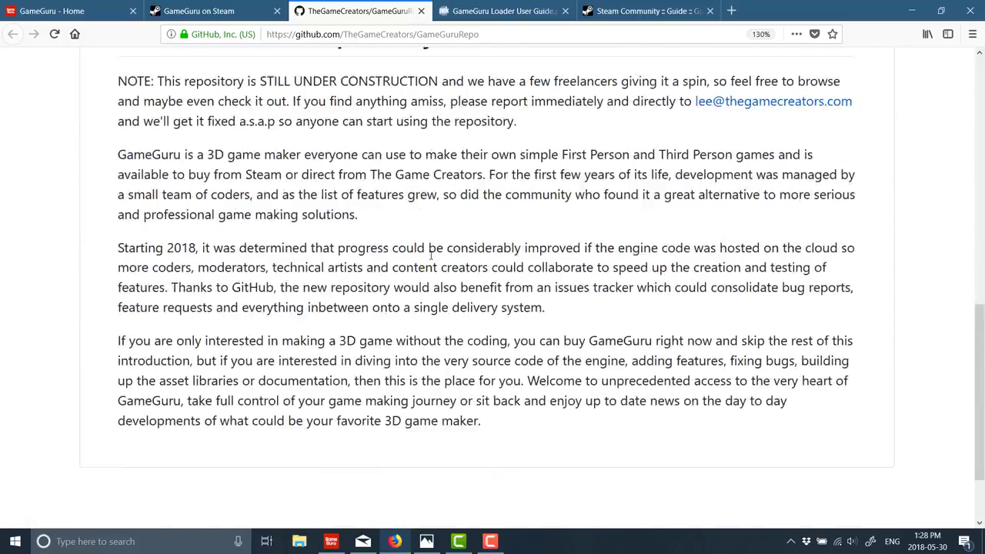
{"action": "scroll", "coordinate": [430, 263], "scroll_direction": "up", "scroll_amount": 10}
{"action": "scroll", "coordinate": [428, 244], "scroll_direction": "down", "scroll_amount": 2}
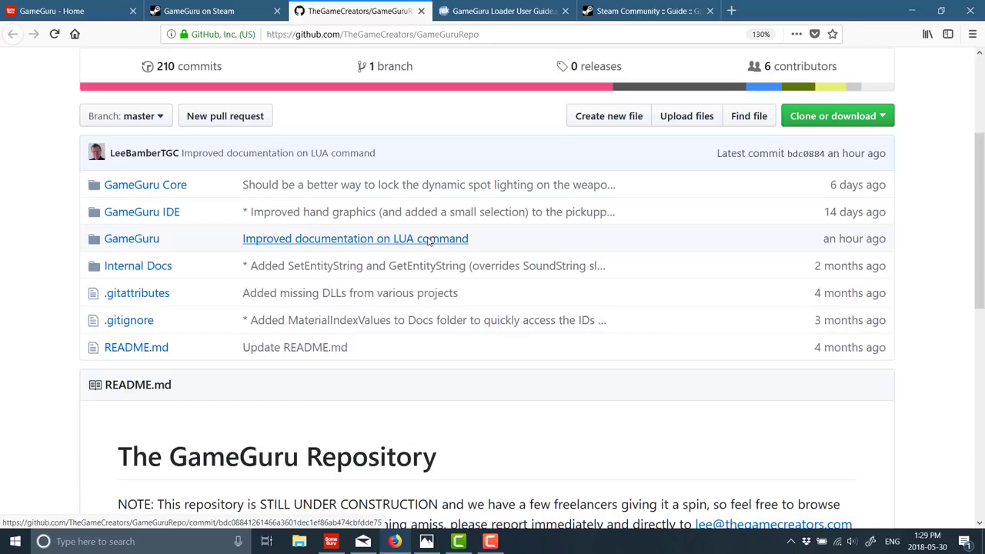
{"action": "left_click", "coordinate": [504, 11]}
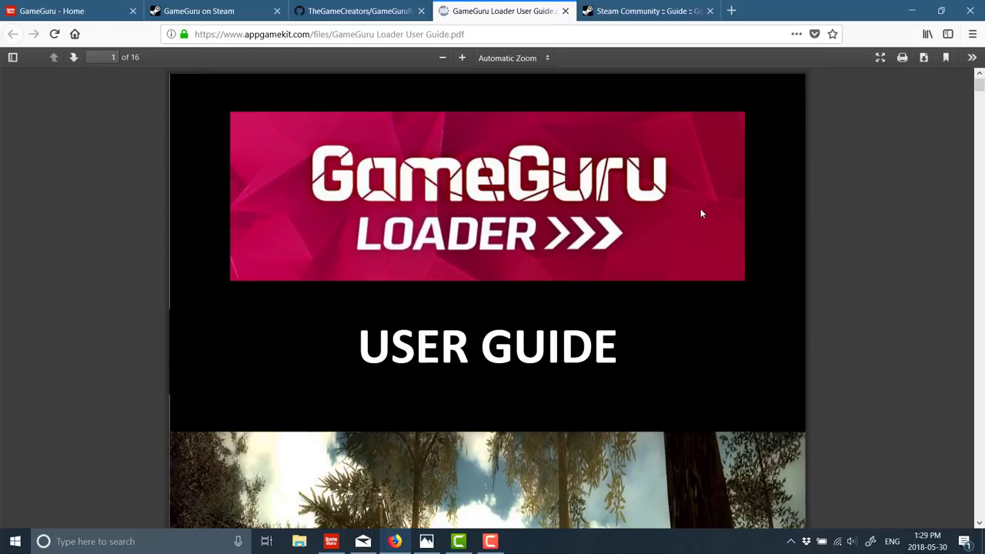
Scroll the loader guide to its Contents page, then move to the Steam Community LUA guide.
{"action": "scroll", "coordinate": [696, 213], "scroll_direction": "down", "scroll_amount": 12}
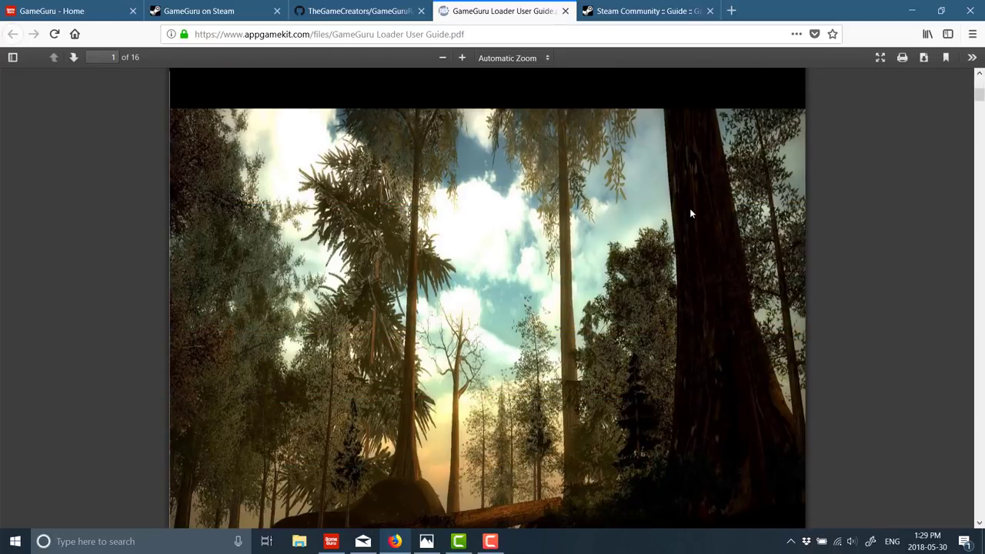
{"action": "scroll", "coordinate": [691, 214], "scroll_direction": "down", "scroll_amount": 2}
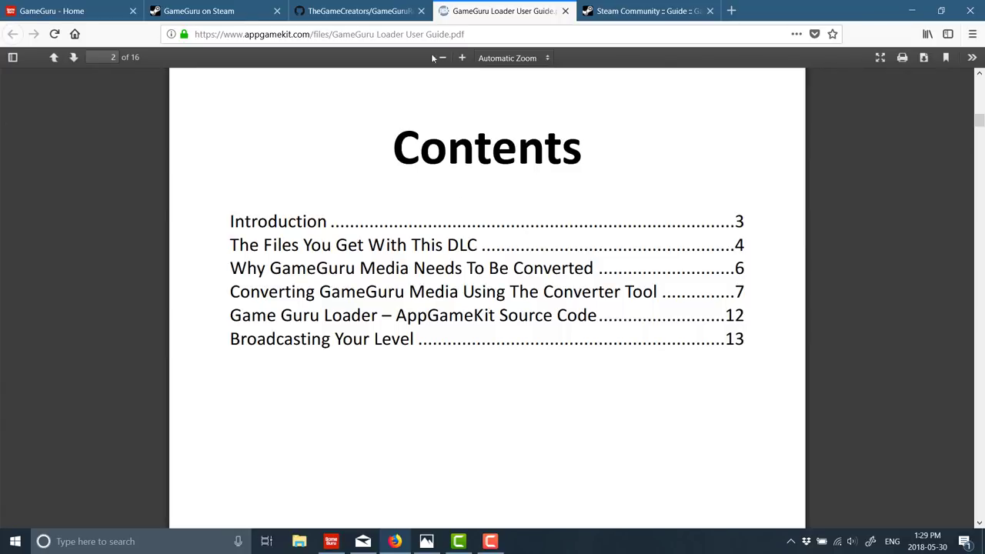
{"action": "left_click", "coordinate": [635, 11]}
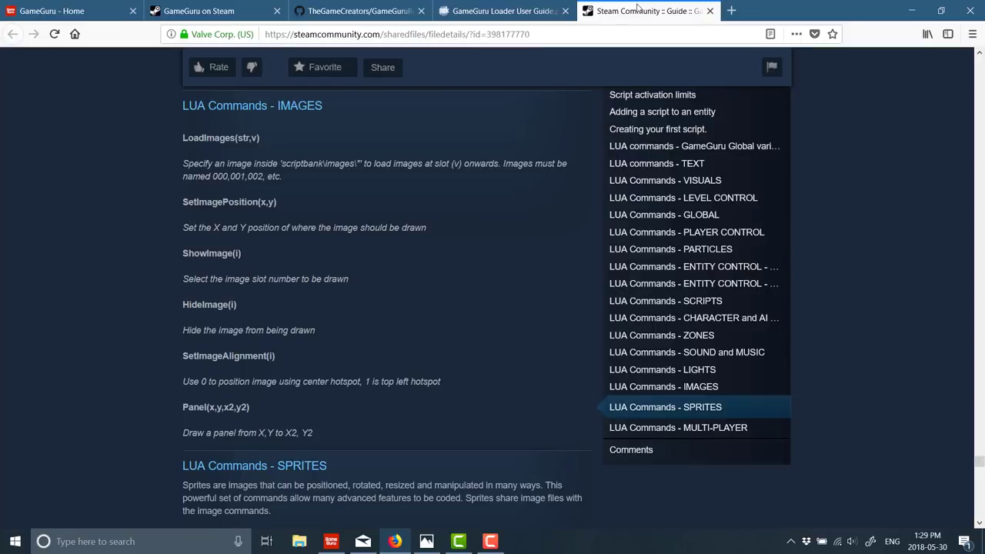
Scroll the LUA guide to the LUA Commands - ENTITY CONTROL section.
{"action": "scroll", "coordinate": [504, 306], "scroll_direction": "up", "scroll_amount": 15}
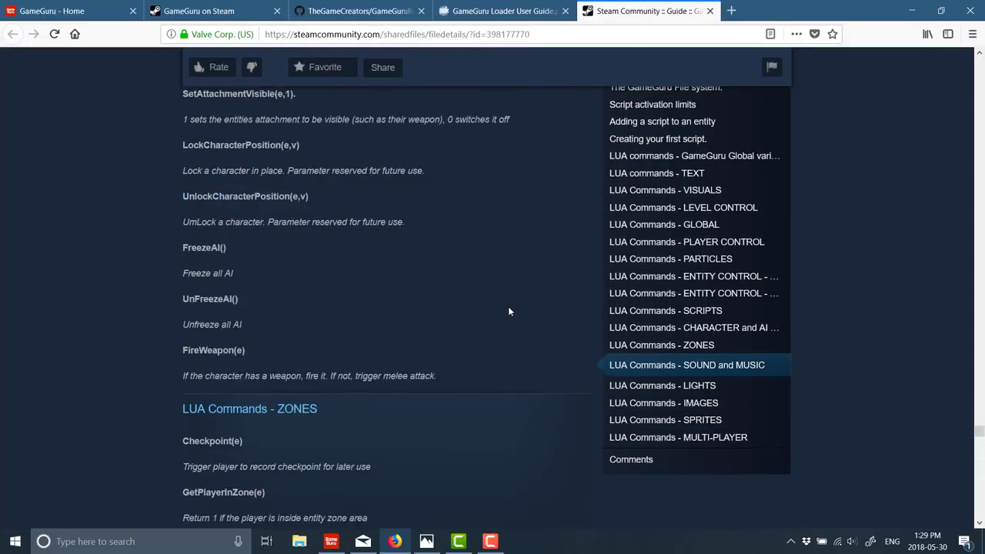
{"action": "scroll", "coordinate": [507, 311], "scroll_direction": "up", "scroll_amount": 6}
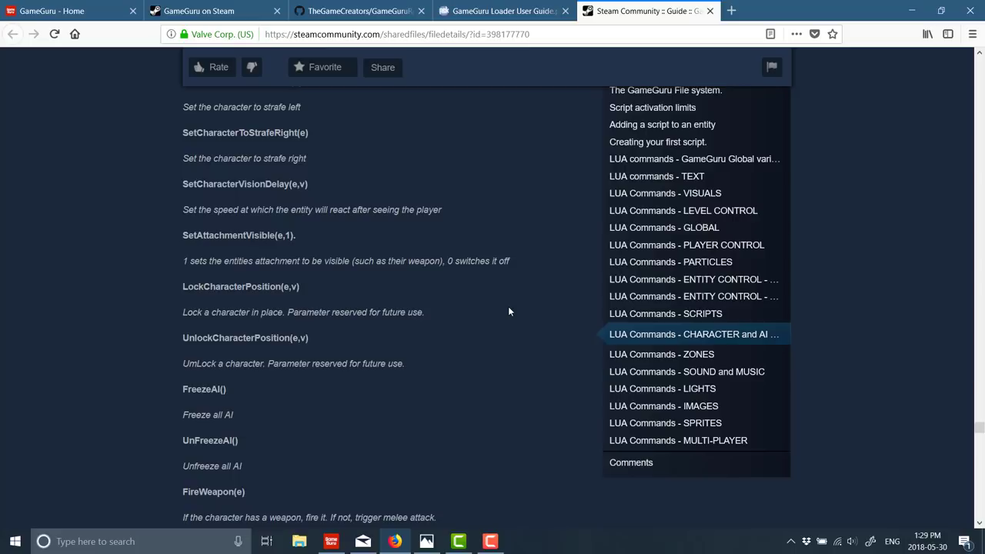
{"action": "scroll", "coordinate": [498, 265], "scroll_direction": "up", "scroll_amount": 5}
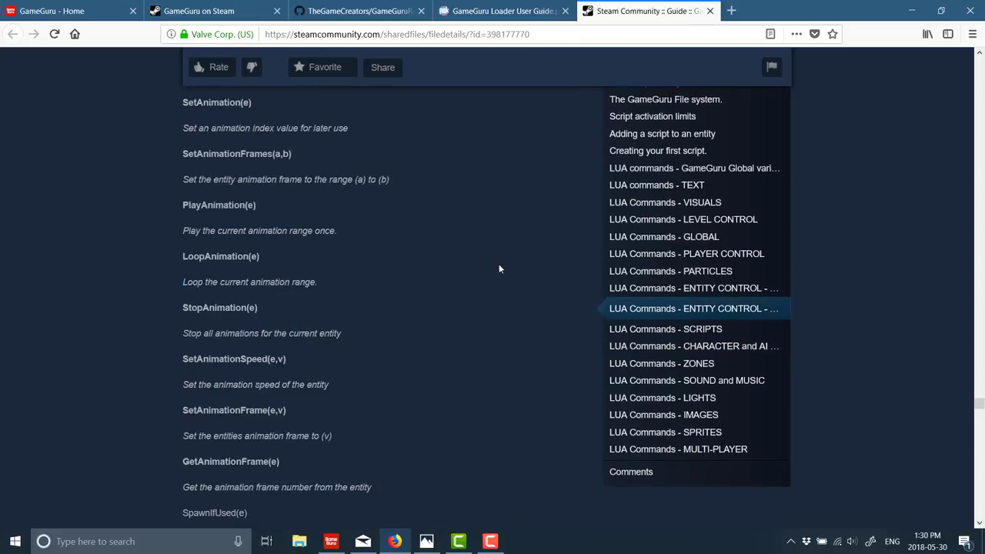
{"action": "scroll", "coordinate": [497, 277], "scroll_direction": "up", "scroll_amount": 15}
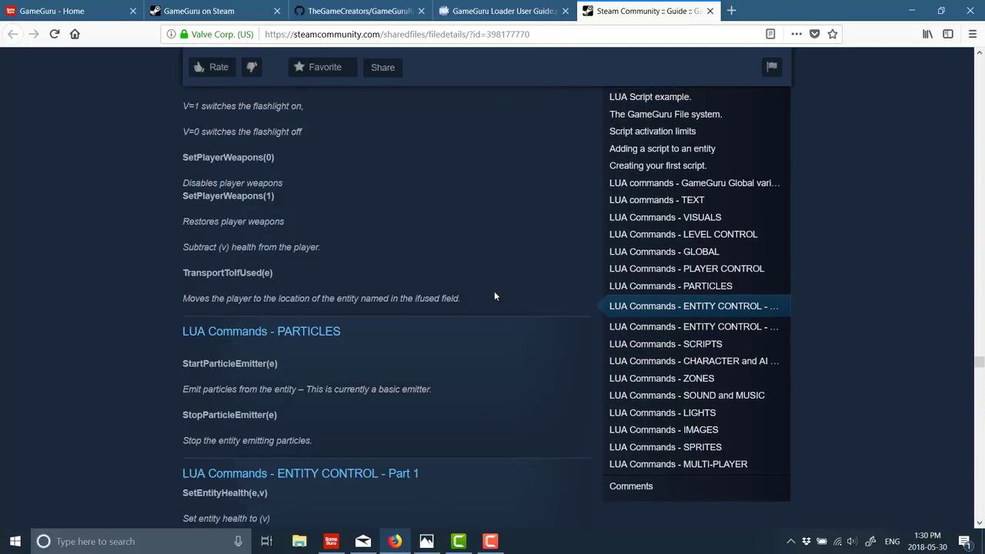
{"action": "scroll", "coordinate": [495, 296], "scroll_direction": "up", "scroll_amount": 8}
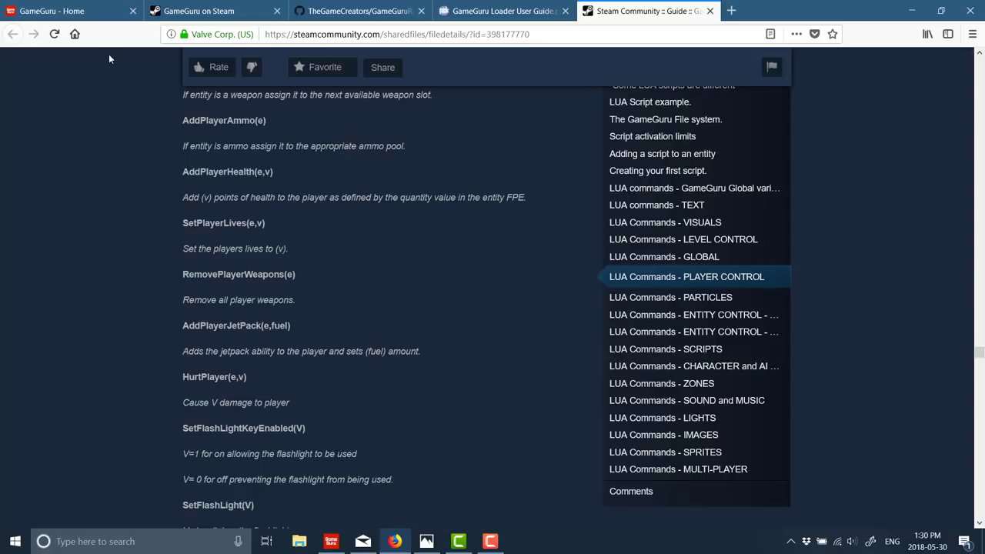
{"action": "scroll", "coordinate": [411, 386], "scroll_direction": "down", "scroll_amount": 12}
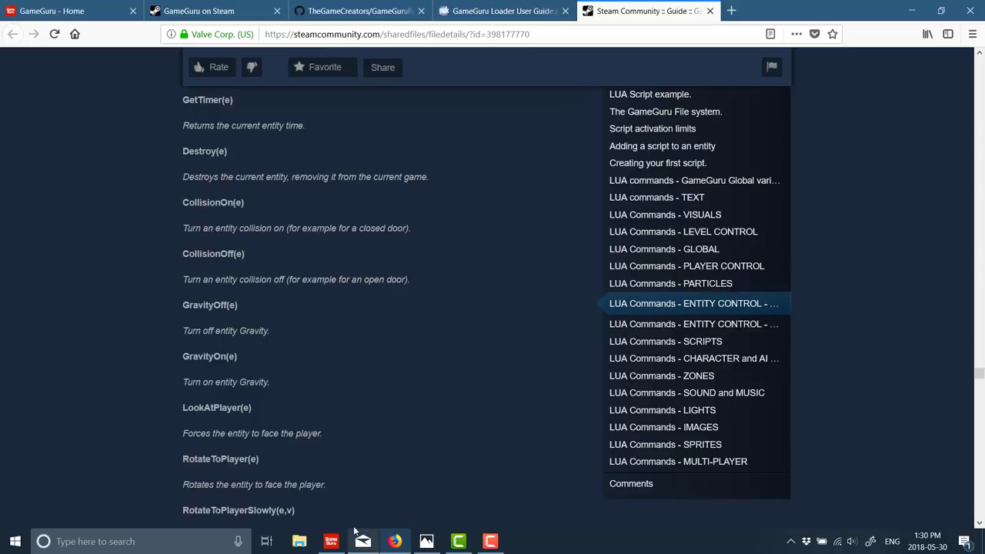
Start a new flat level in GameGuru, discarding the old level without saving.
{"action": "left_click", "coordinate": [331, 541]}
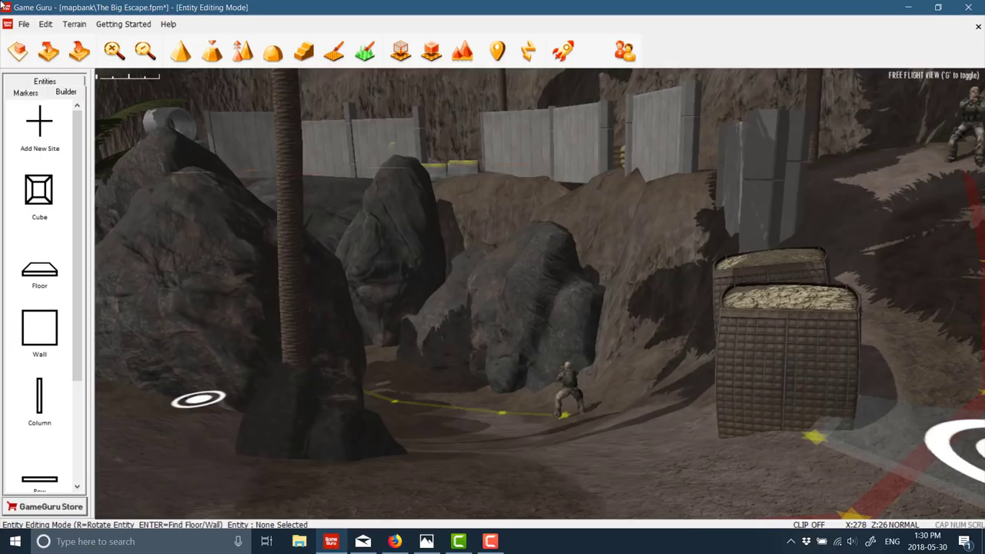
{"action": "left_click", "coordinate": [24, 24]}
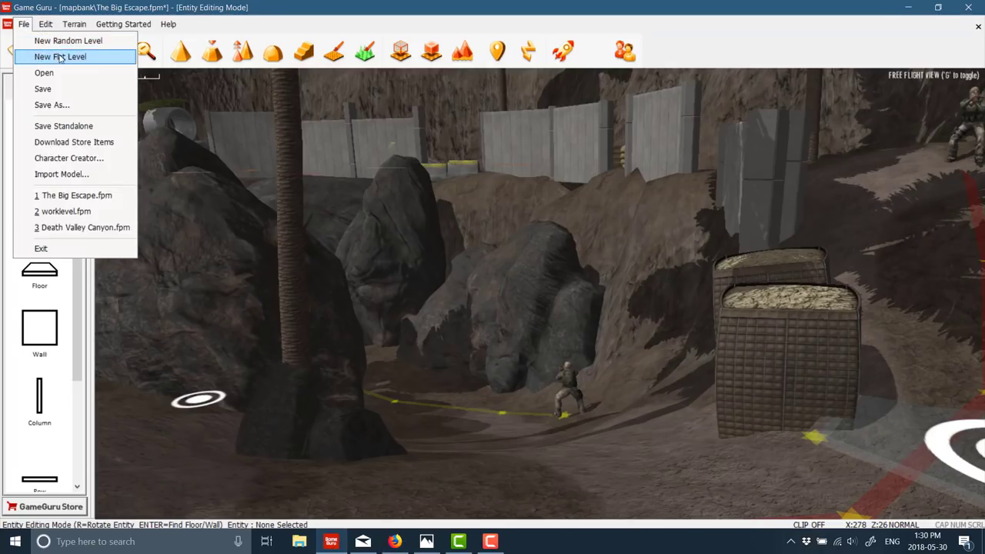
{"action": "left_click", "coordinate": [46, 56]}
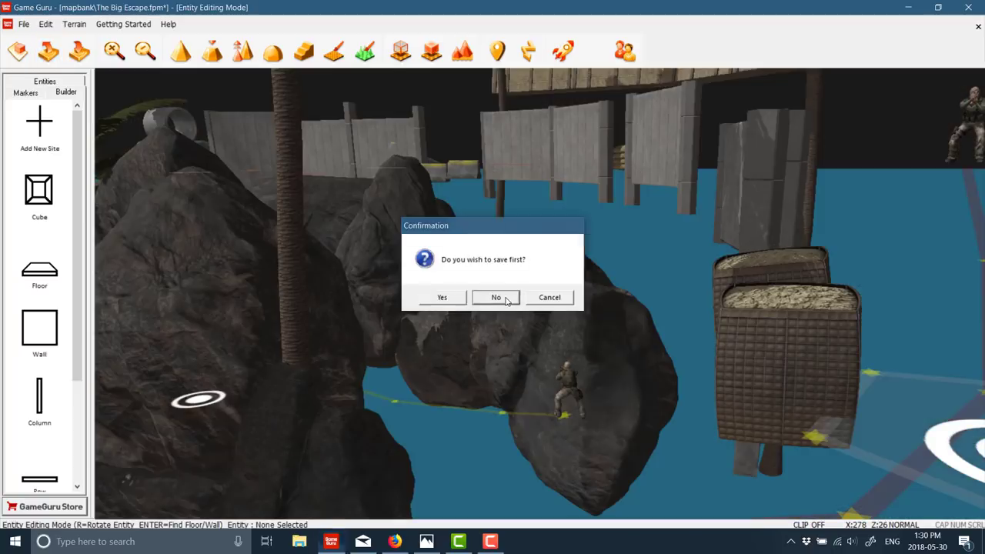
{"action": "left_click", "coordinate": [496, 297]}
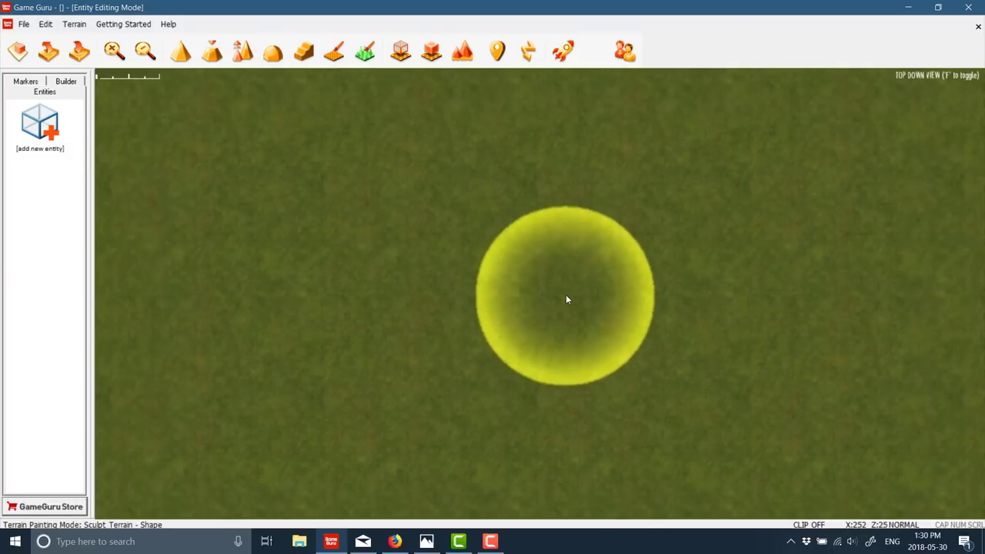
Sculpt several raised mounds, including one large built-up mound, into the flat terrain.
{"action": "key", "text": "f"}
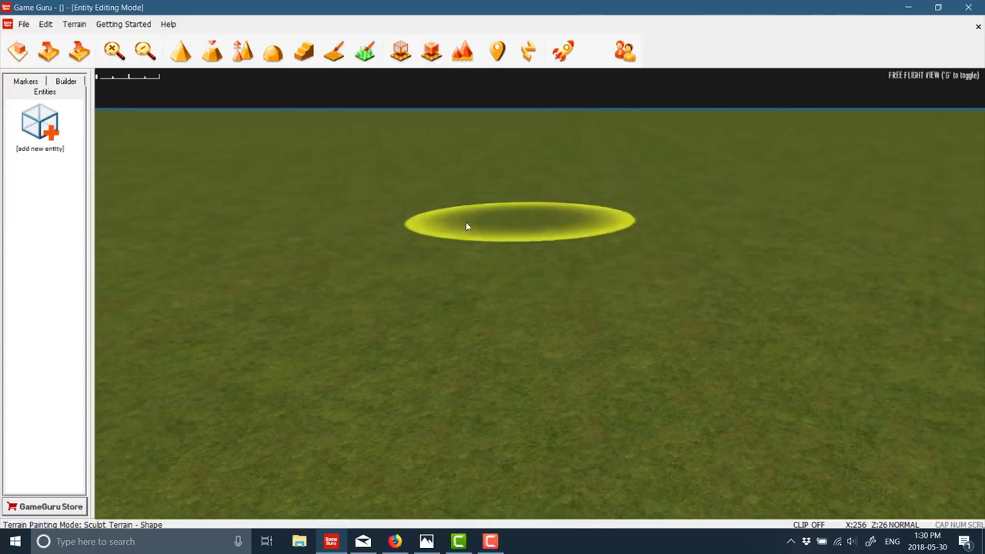
{"action": "mouse_move", "coordinate": [701, 189]}
{"action": "left_mouse_down"}
{"action": "mouse_move", "coordinate": [767, 215]}
{"action": "mouse_move", "coordinate": [323, 220]}
{"action": "mouse_move", "coordinate": [472, 231]}
{"action": "mouse_move", "coordinate": [644, 223]}
{"action": "mouse_move", "coordinate": [763, 200]}
{"action": "mouse_move", "coordinate": [831, 208]}
{"action": "mouse_move", "coordinate": [882, 160]}
{"action": "left_mouse_up"}
{"action": "mouse_move", "coordinate": [924, 161]}
{"action": "right_mouse_down"}
{"action": "mouse_move", "coordinate": [923, 277]}
{"action": "mouse_move", "coordinate": [924, 116]}
{"action": "right_mouse_up"}
{"action": "mouse_move", "coordinate": [788, 170]}
{"action": "right_mouse_down"}
{"action": "mouse_move", "coordinate": [788, 254]}
{"action": "mouse_move", "coordinate": [789, 170]}
{"action": "right_mouse_up"}
{"action": "mouse_move", "coordinate": [385, 259]}
{"action": "left_mouse_down"}
{"action": "mouse_move", "coordinate": [330, 282]}
{"action": "mouse_move", "coordinate": [415, 245]}
{"action": "mouse_move", "coordinate": [602, 242]}
{"action": "left_mouse_up"}
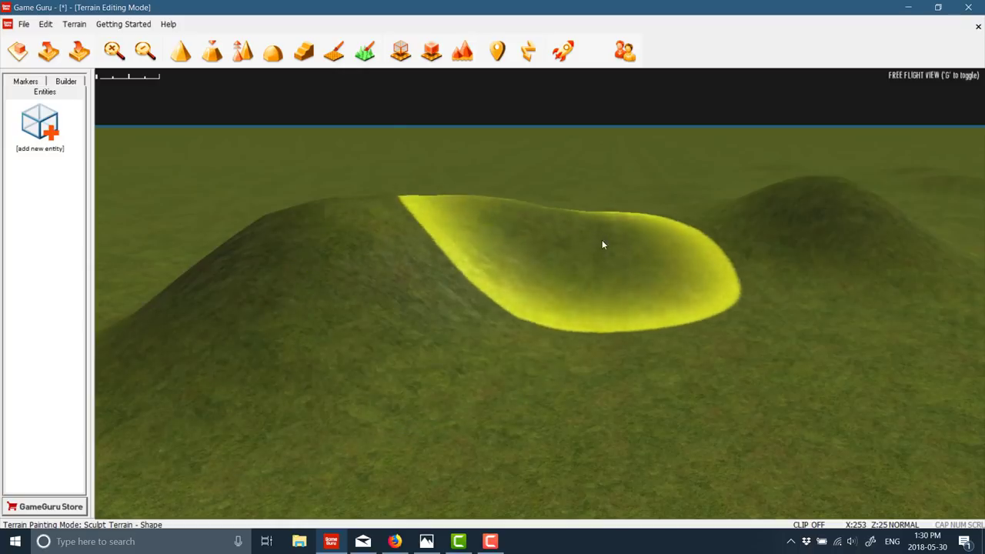
Paint a large rocky stone patch over the mound.
{"action": "left_click", "coordinate": [334, 50]}
{"action": "left_click", "coordinate": [962, 496]}
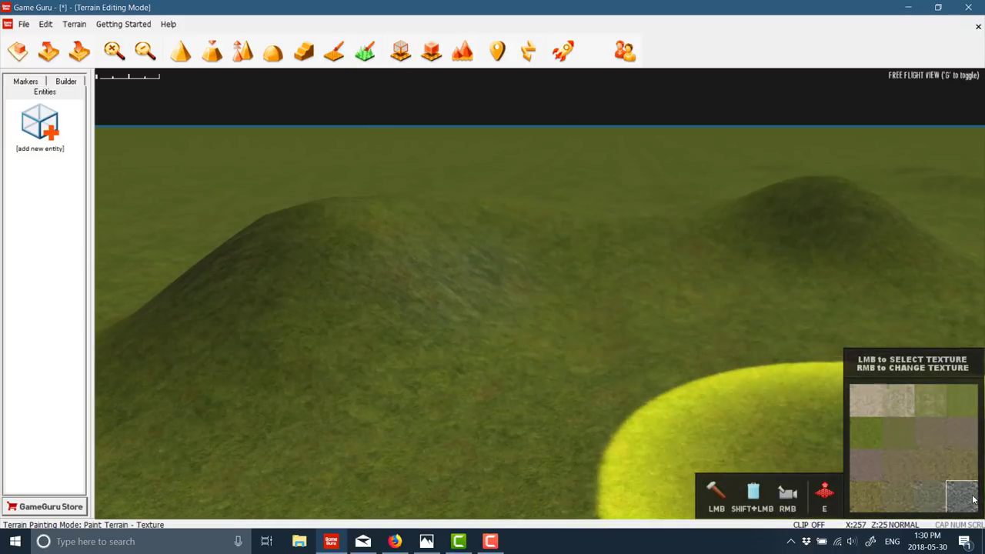
{"action": "mouse_move", "coordinate": [685, 377]}
{"action": "left_mouse_down"}
{"action": "mouse_move", "coordinate": [589, 161]}
{"action": "mouse_move", "coordinate": [602, 321]}
{"action": "mouse_move", "coordinate": [517, 428]}
{"action": "mouse_move", "coordinate": [175, 446]}
{"action": "mouse_move", "coordinate": [510, 424]}
{"action": "mouse_move", "coordinate": [618, 369]}
{"action": "mouse_move", "coordinate": [806, 403]}
{"action": "left_mouse_up"}
Paint pale dirt over part of the stone and green grass back over the centre.
{"action": "left_click", "coordinate": [873, 406]}
{"action": "mouse_move", "coordinate": [477, 308]}
{"action": "left_mouse_down"}
{"action": "mouse_move", "coordinate": [300, 241]}
{"action": "mouse_move", "coordinate": [311, 242]}
{"action": "mouse_move", "coordinate": [319, 219]}
{"action": "mouse_move", "coordinate": [213, 154]}
{"action": "mouse_move", "coordinate": [405, 160]}
{"action": "mouse_move", "coordinate": [524, 151]}
{"action": "mouse_move", "coordinate": [281, 169]}
{"action": "mouse_move", "coordinate": [231, 185]}
{"action": "mouse_move", "coordinate": [269, 199]}
{"action": "mouse_move", "coordinate": [396, 170]}
{"action": "mouse_move", "coordinate": [541, 204]}
{"action": "mouse_move", "coordinate": [523, 170]}
{"action": "mouse_move", "coordinate": [600, 223]}
{"action": "mouse_move", "coordinate": [649, 196]}
{"action": "mouse_move", "coordinate": [604, 160]}
{"action": "mouse_move", "coordinate": [608, 215]}
{"action": "mouse_move", "coordinate": [635, 278]}
{"action": "mouse_move", "coordinate": [677, 304]}
{"action": "mouse_move", "coordinate": [742, 319]}
{"action": "mouse_move", "coordinate": [784, 347]}
{"action": "mouse_move", "coordinate": [806, 397]}
{"action": "mouse_move", "coordinate": [740, 308]}
{"action": "mouse_move", "coordinate": [501, 208]}
{"action": "mouse_move", "coordinate": [387, 201]}
{"action": "mouse_move", "coordinate": [149, 286]}
{"action": "mouse_move", "coordinate": [566, 314]}
{"action": "mouse_move", "coordinate": [476, 343]}
{"action": "left_mouse_up"}
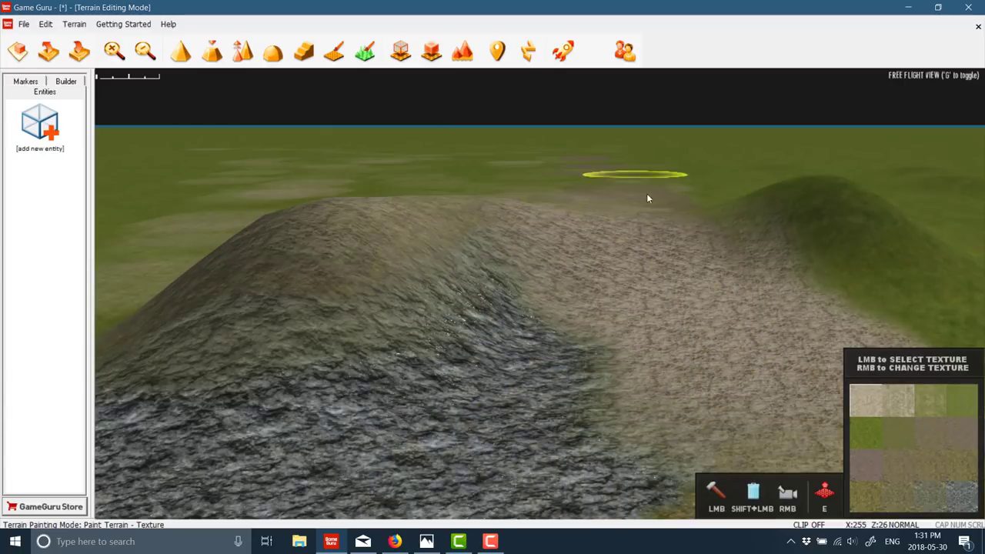
{"action": "mouse_move", "coordinate": [652, 209]}
{"action": "left_mouse_down"}
{"action": "mouse_move", "coordinate": [576, 374]}
{"action": "mouse_move", "coordinate": [598, 400]}
{"action": "mouse_move", "coordinate": [614, 277]}
{"action": "mouse_move", "coordinate": [620, 340]}
{"action": "mouse_move", "coordinate": [641, 228]}
{"action": "mouse_move", "coordinate": [677, 183]}
{"action": "mouse_move", "coordinate": [757, 337]}
{"action": "left_mouse_up"}
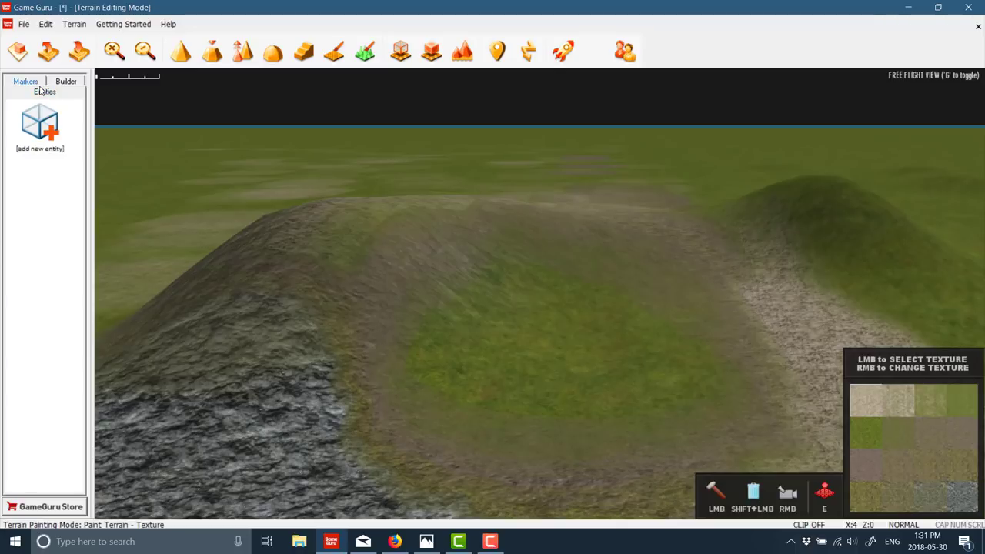
Add Office Block (3) from Mega Pack 02's Buildings Pack as a new level entity.
{"action": "left_click", "coordinate": [47, 126]}
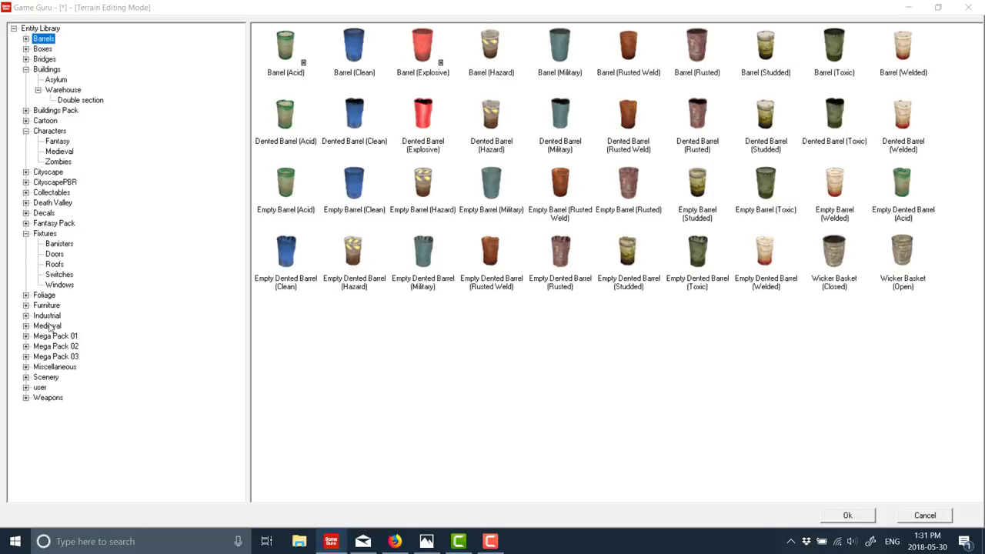
{"action": "left_click", "coordinate": [62, 348]}
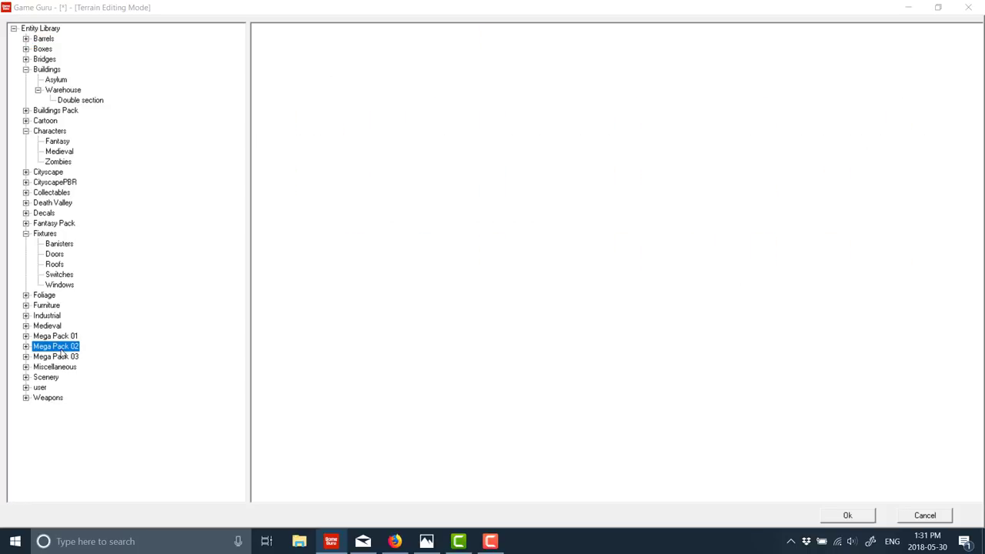
{"action": "left_click", "coordinate": [26, 347]}
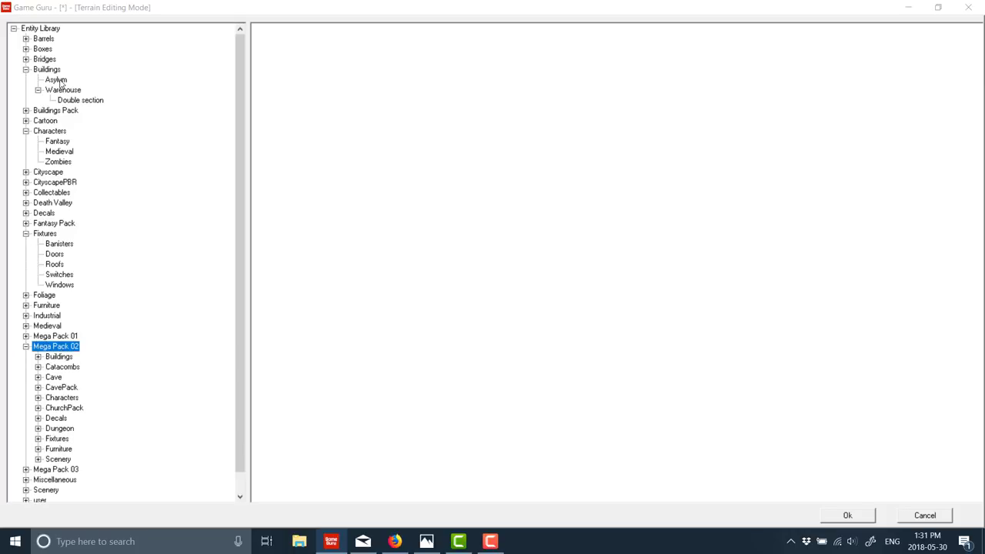
{"action": "left_click", "coordinate": [44, 114]}
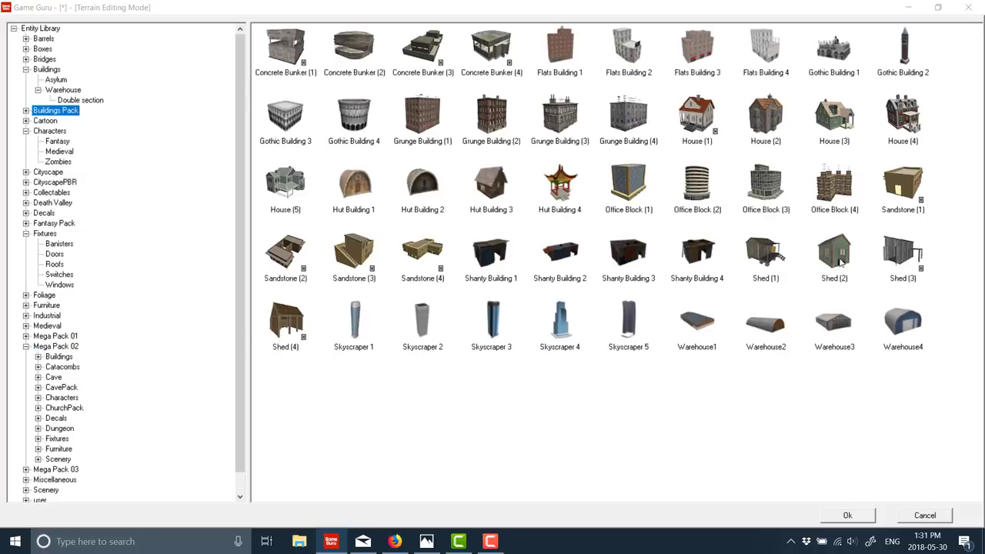
{"action": "left_click", "coordinate": [765, 184]}
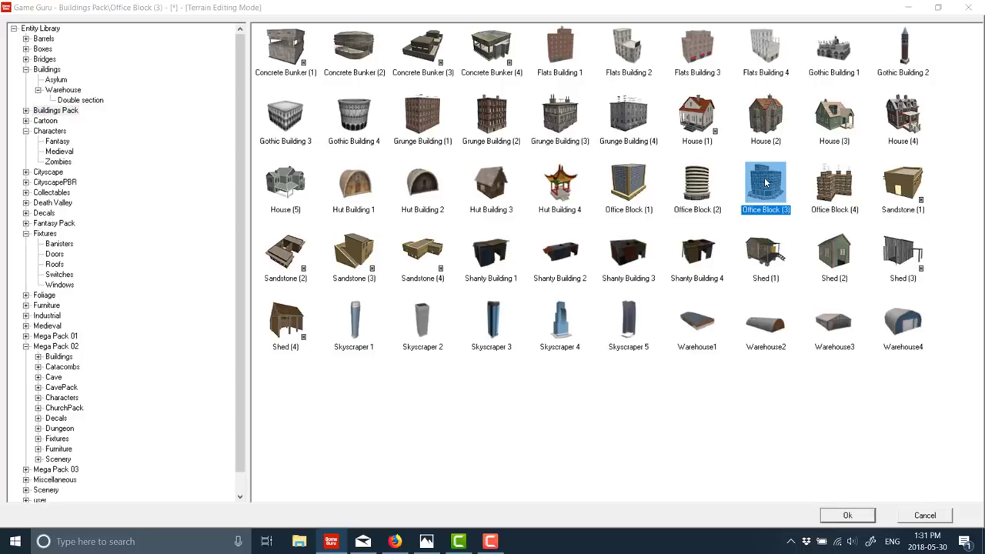
{"action": "left_click", "coordinate": [845, 522]}
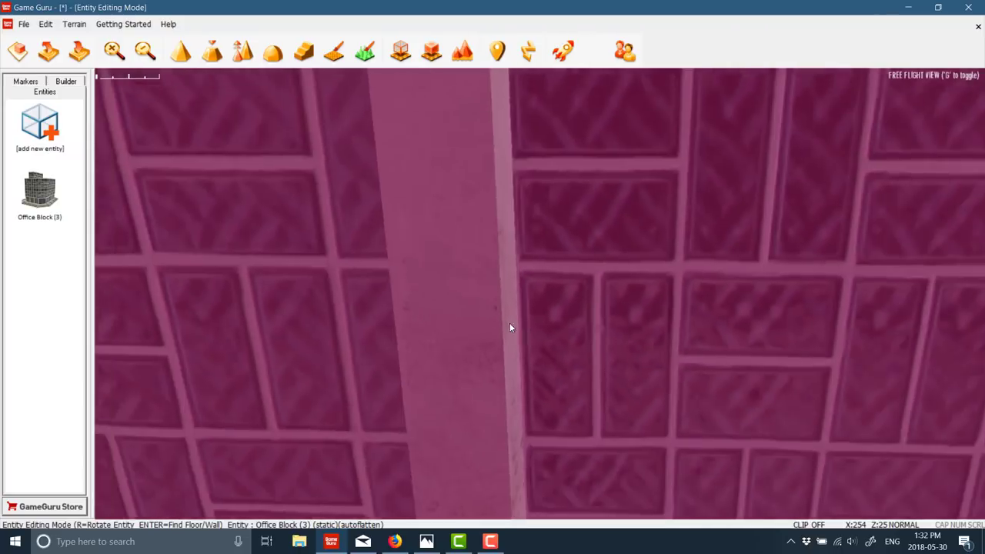
Place Office Block (3) on the grassy terrain and select it for editing.
{"action": "scroll", "coordinate": [509, 323], "scroll_direction": "down", "scroll_amount": 10}
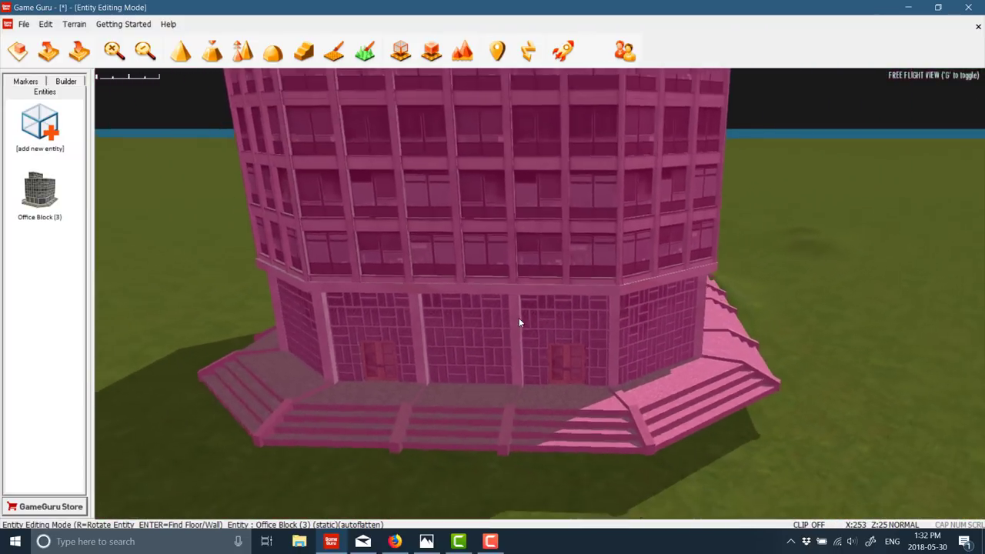
{"action": "scroll", "coordinate": [519, 318], "scroll_direction": "down", "scroll_amount": 3}
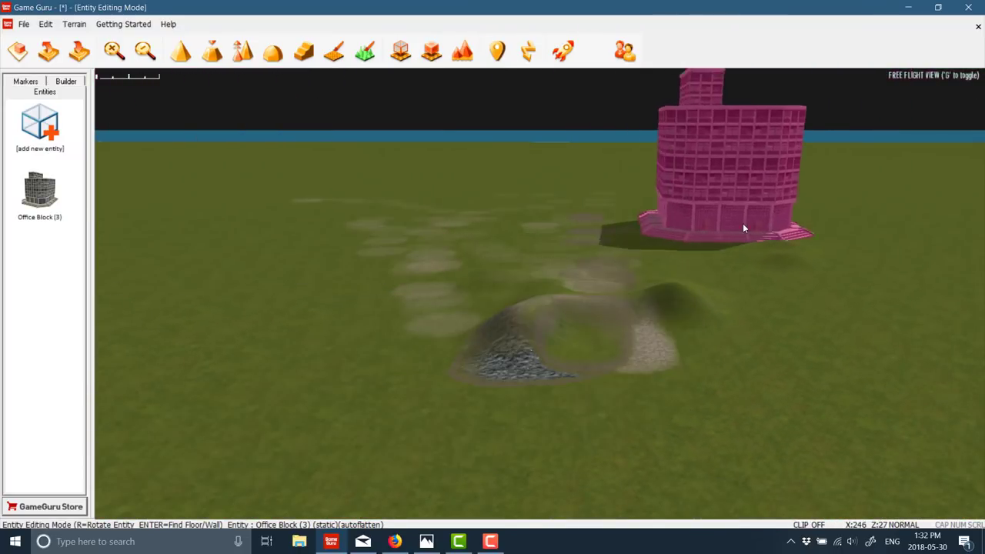
{"action": "left_click", "coordinate": [419, 257]}
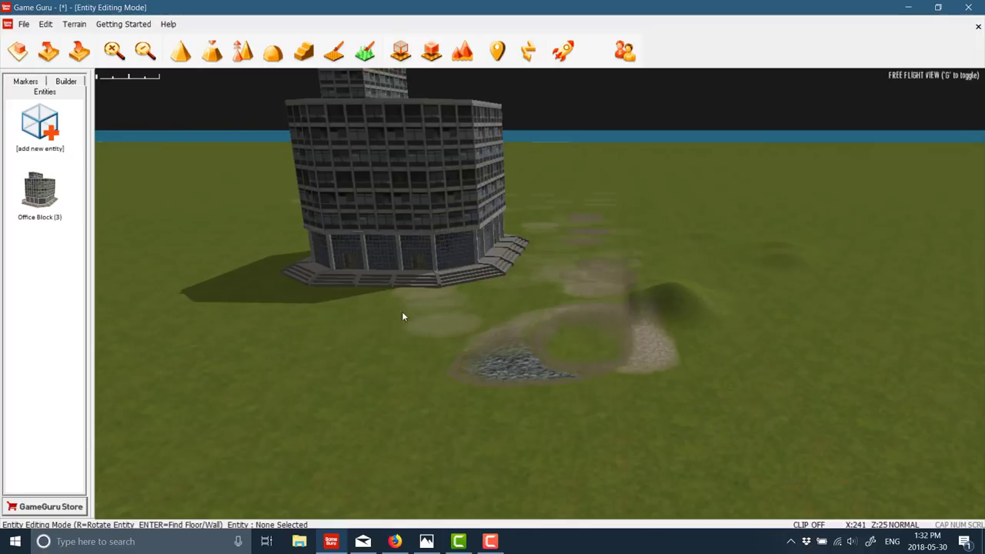
{"action": "left_click", "coordinate": [400, 210]}
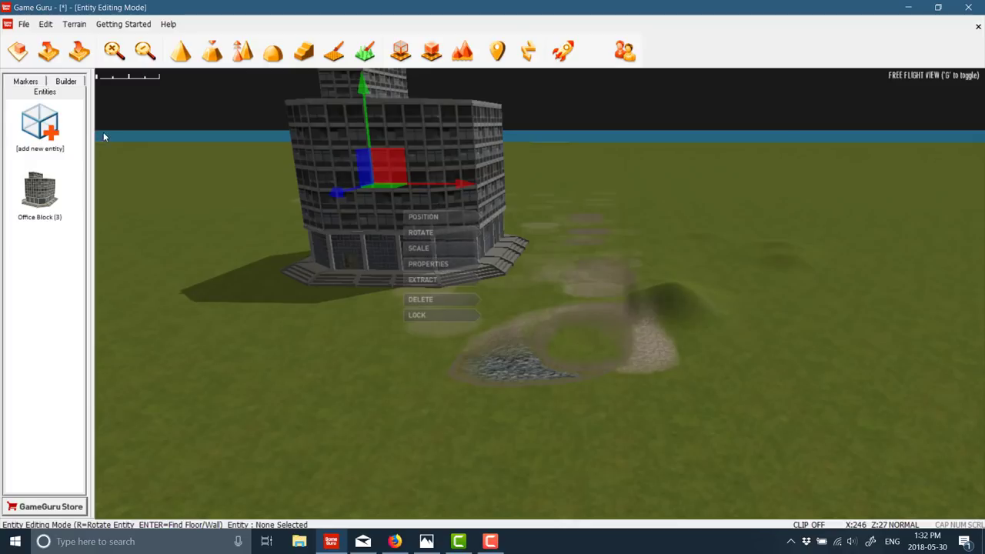
Show the Builder list and scroll through Floor, Wall, Column, Row, Stairs and Block pieces.
{"action": "left_click", "coordinate": [67, 80]}
{"action": "scroll", "coordinate": [70, 319], "scroll_direction": "down", "scroll_amount": 3}
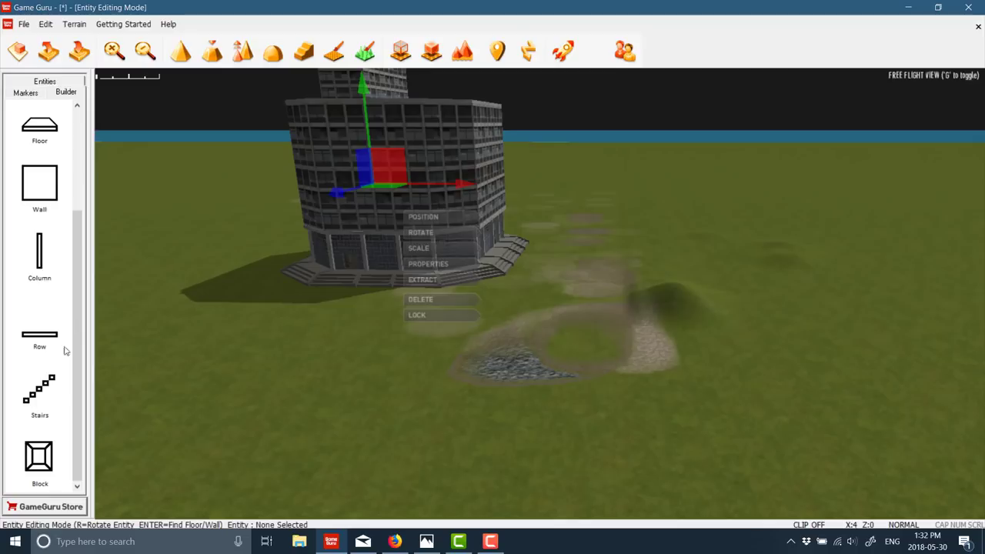
{"action": "scroll", "coordinate": [50, 394], "scroll_direction": "up", "scroll_amount": 3}
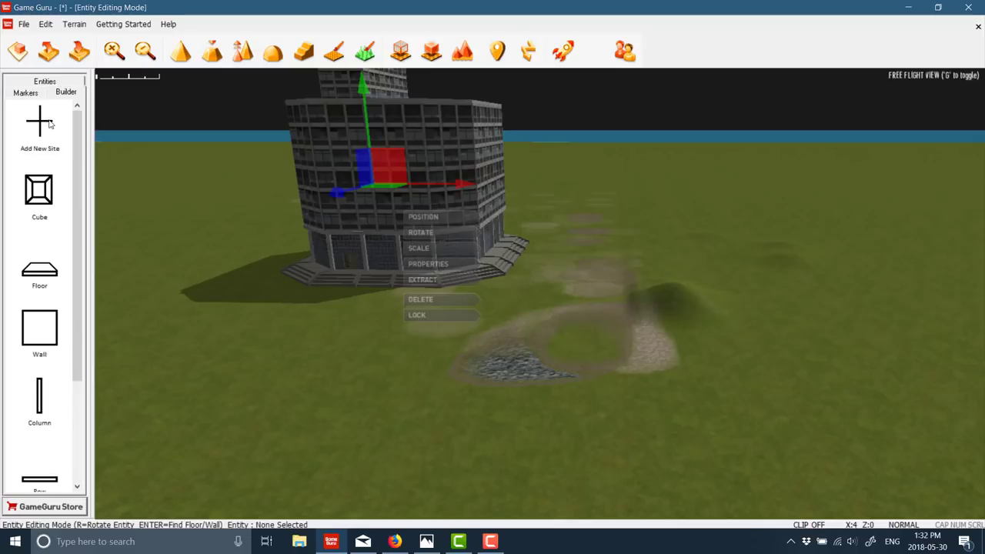
{"action": "scroll", "coordinate": [49, 209], "scroll_direction": "down", "scroll_amount": 1}
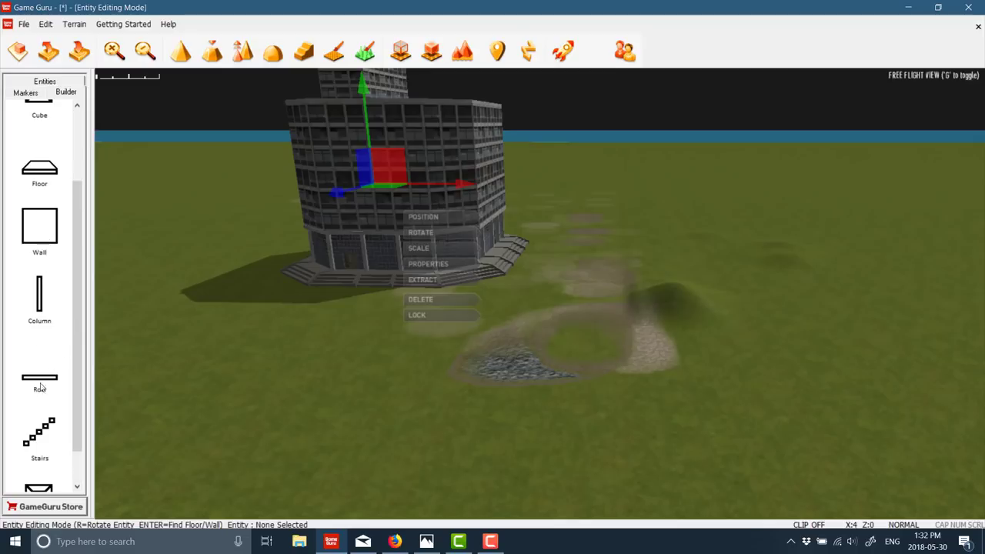
{"action": "scroll", "coordinate": [46, 375], "scroll_direction": "down", "scroll_amount": 1}
{"action": "scroll", "coordinate": [47, 364], "scroll_direction": "up", "scroll_amount": 2}
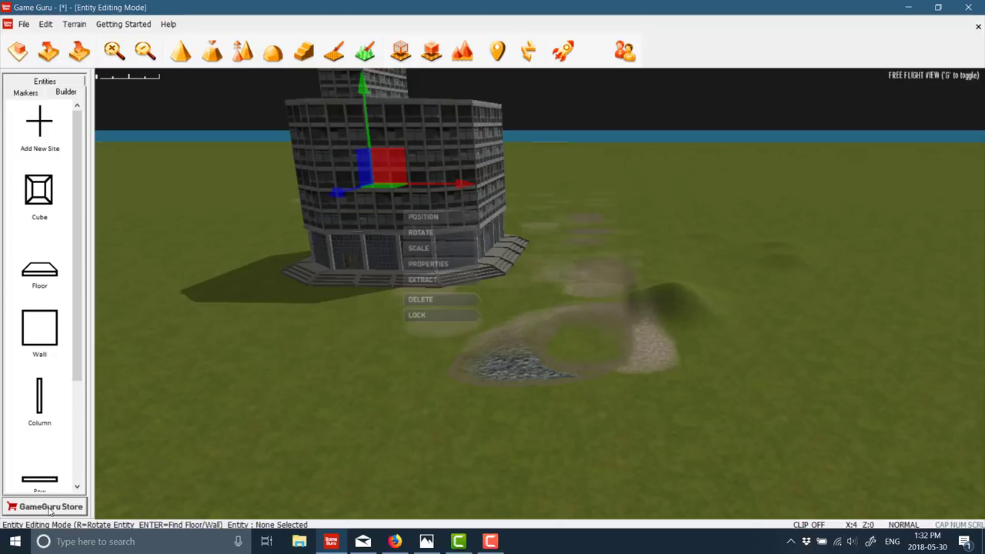
Check the Import Model file types, cancel the import, and return to the Entities list.
{"action": "left_click", "coordinate": [24, 24]}
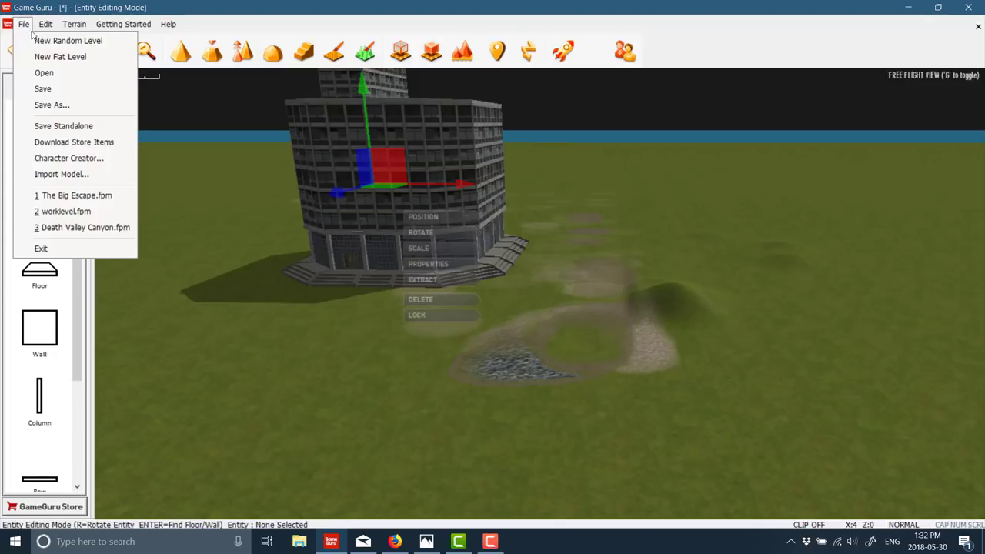
{"action": "left_click", "coordinate": [81, 176]}
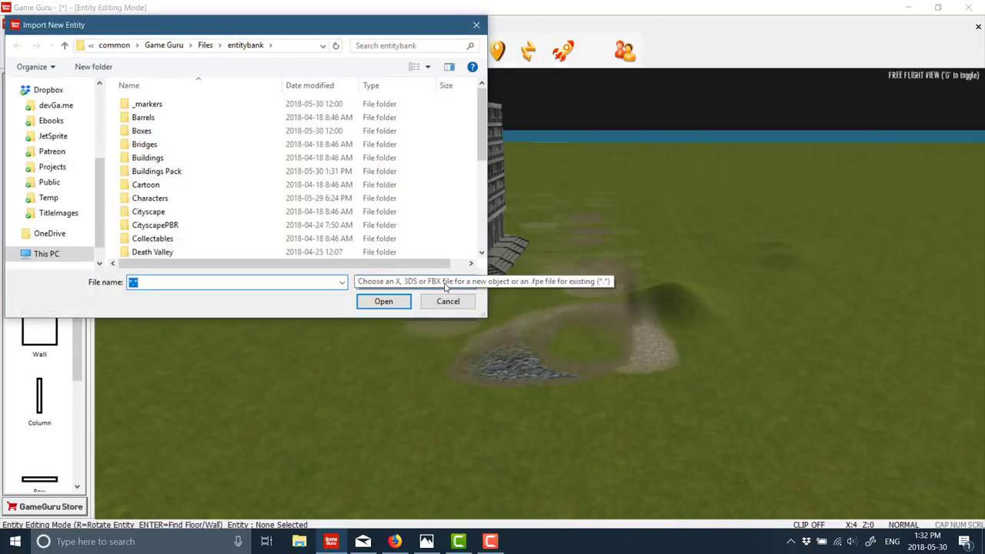
{"action": "left_click", "coordinate": [444, 283]}
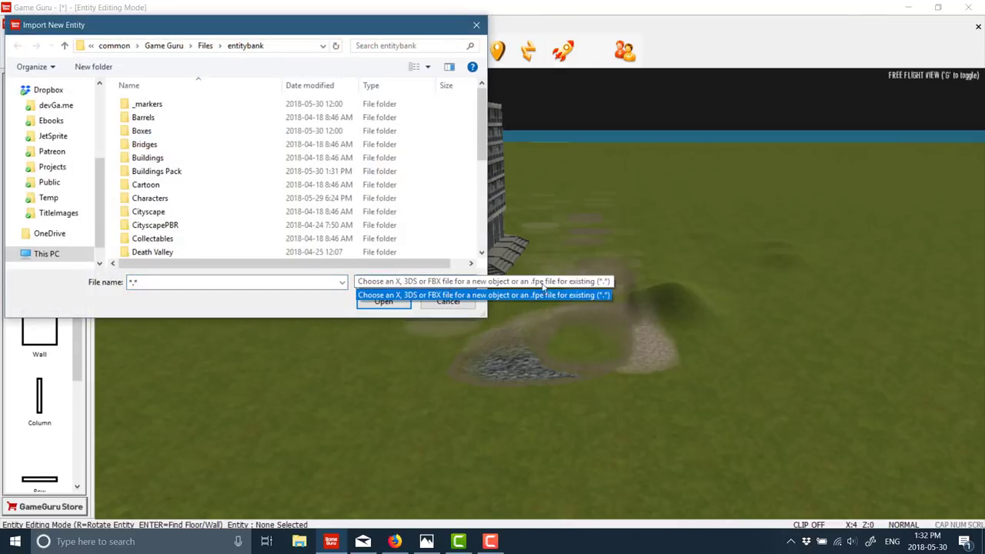
{"action": "left_click", "coordinate": [441, 305]}
{"action": "left_click", "coordinate": [444, 302]}
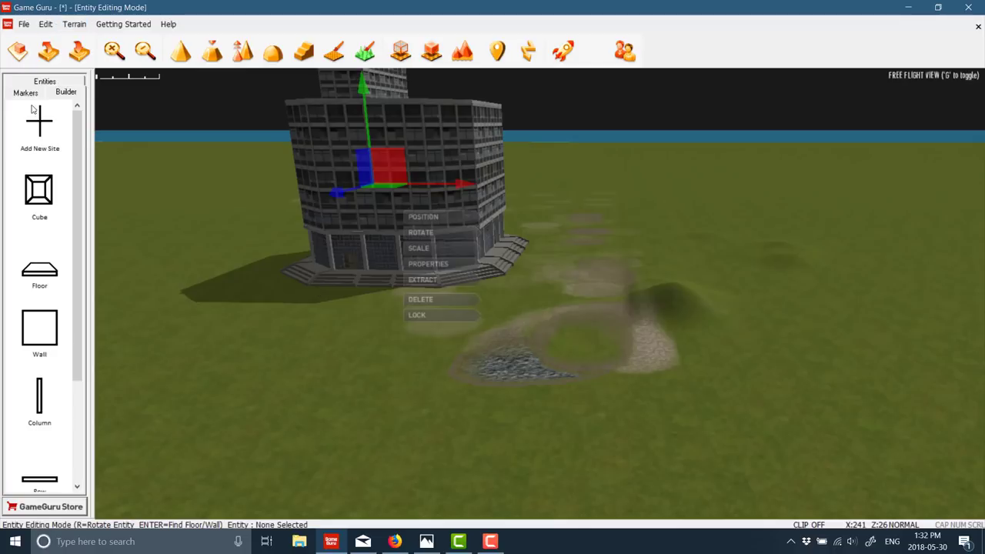
{"action": "left_click", "coordinate": [45, 81]}
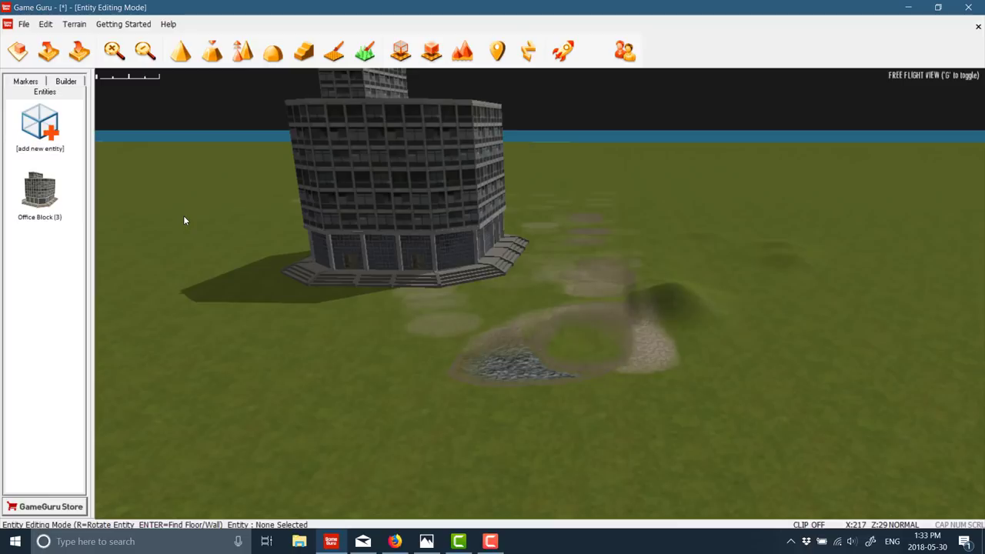
In the Character Creator, give the character a grey-haired head, facial hair and a camouflage outfit.
{"action": "left_click", "coordinate": [24, 24]}
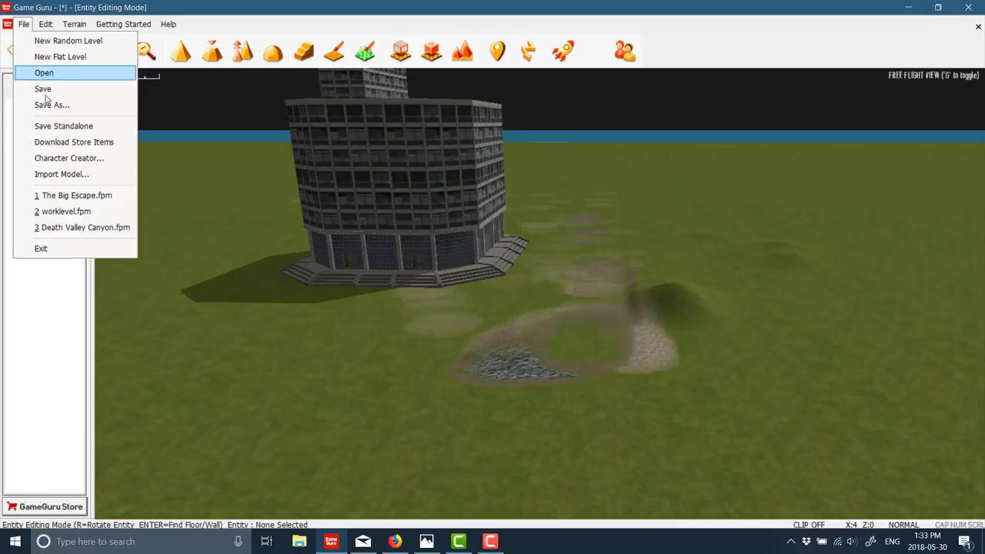
{"action": "left_click", "coordinate": [74, 159]}
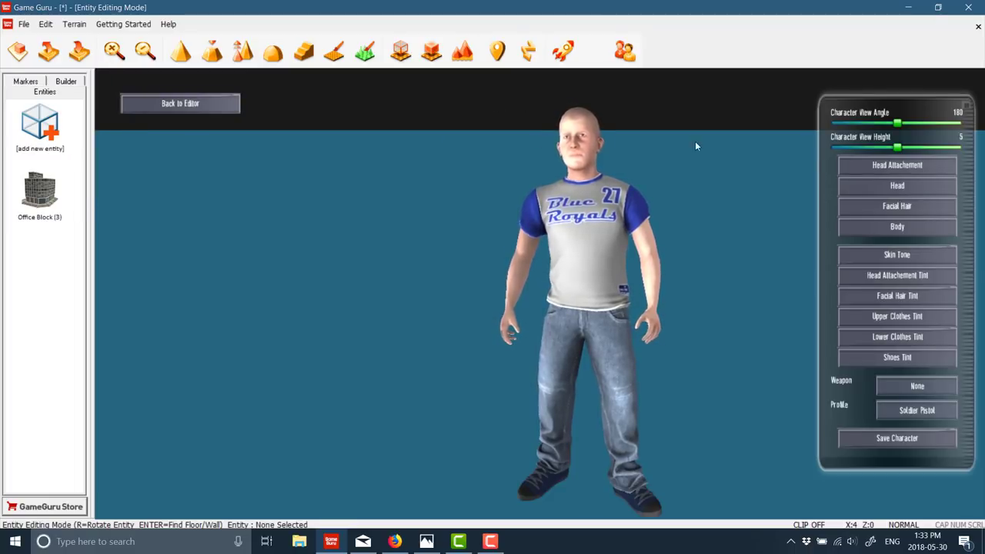
{"action": "left_click", "coordinate": [887, 187]}
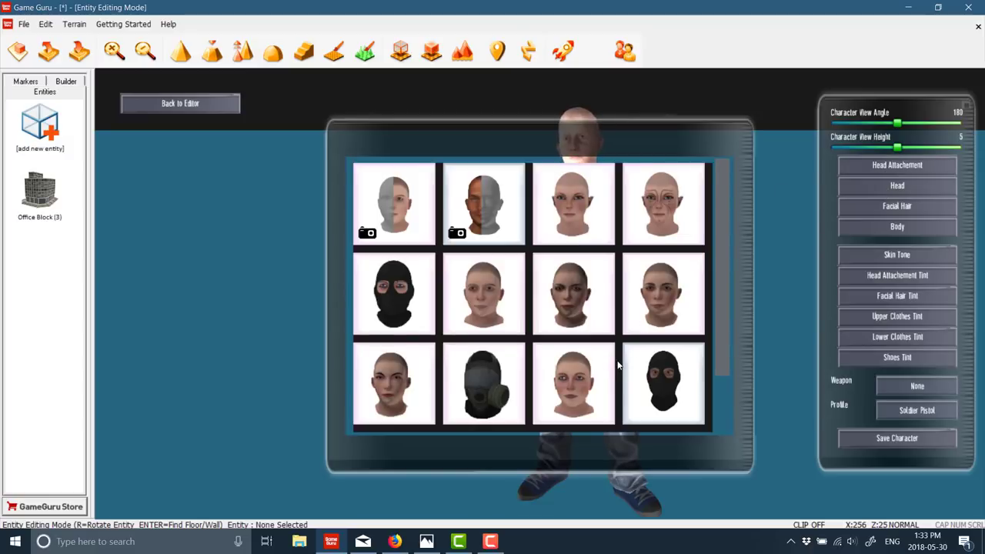
{"action": "left_click", "coordinate": [574, 375]}
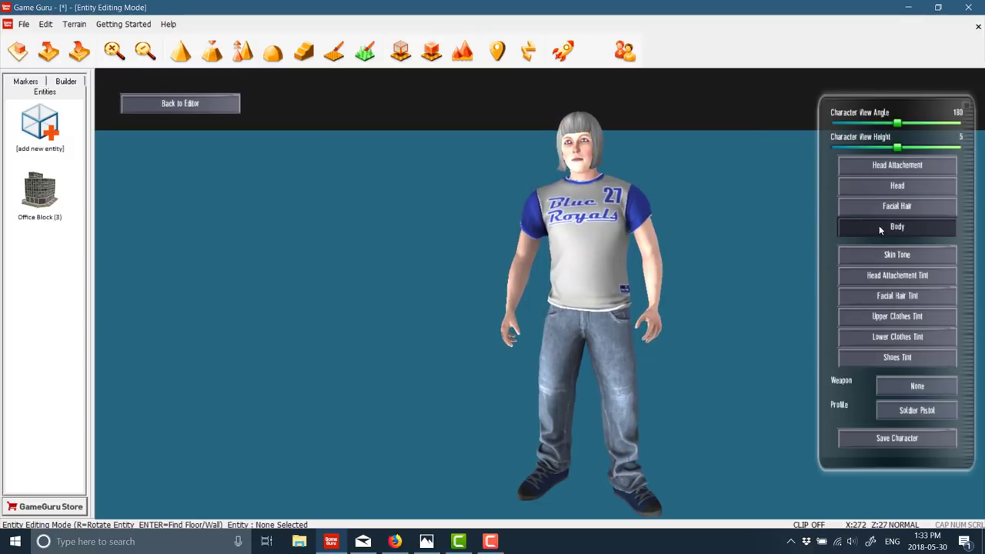
{"action": "left_click", "coordinate": [885, 212]}
{"action": "left_click", "coordinate": [594, 292]}
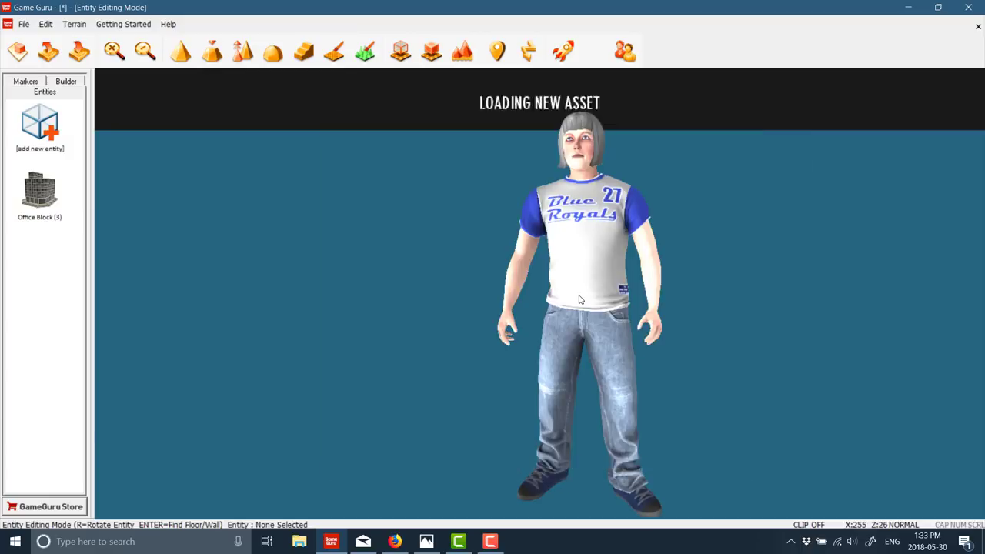
{"action": "left_click", "coordinate": [893, 229]}
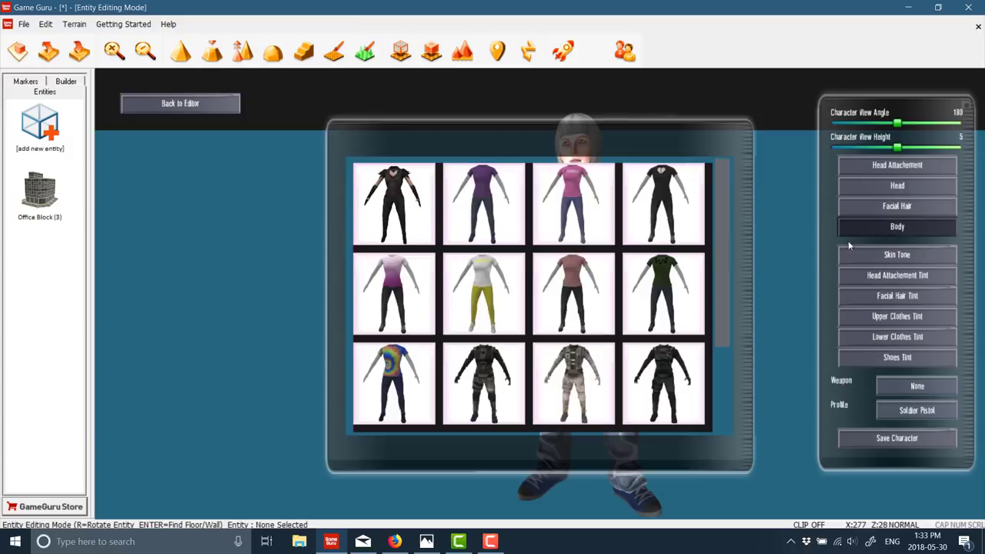
{"action": "left_click", "coordinate": [605, 363]}
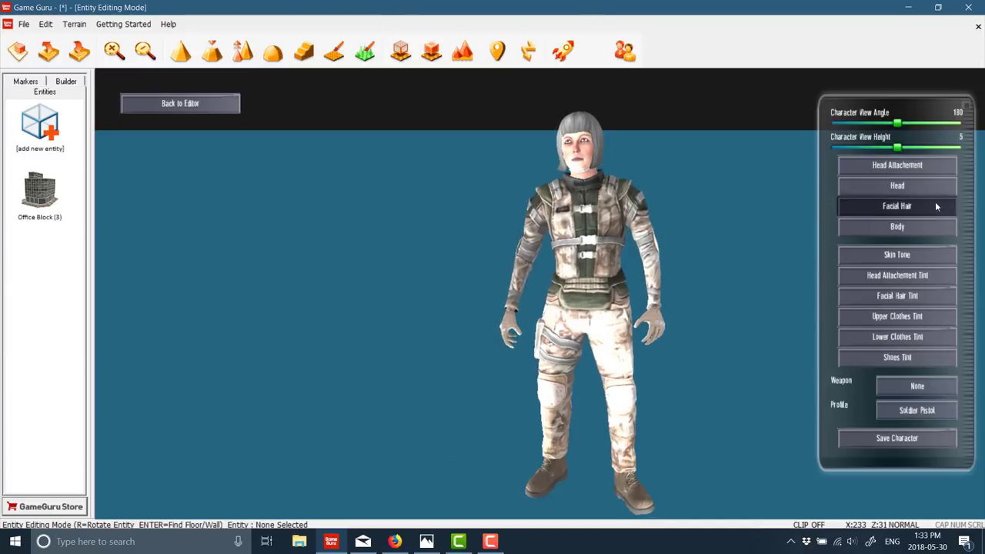
Add the navy hat and save the character as UglyFellow.
{"action": "left_click", "coordinate": [910, 171]}
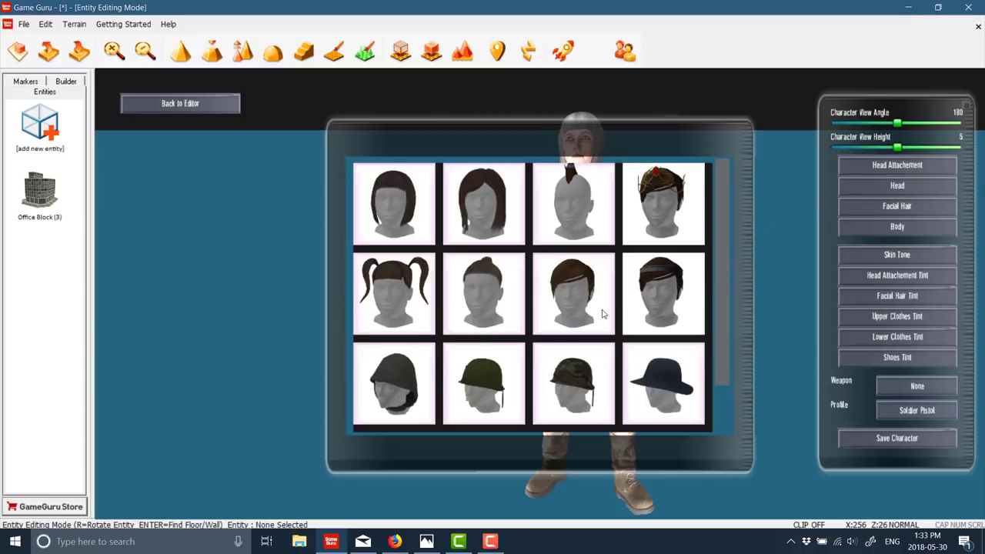
{"action": "left_click", "coordinate": [668, 382]}
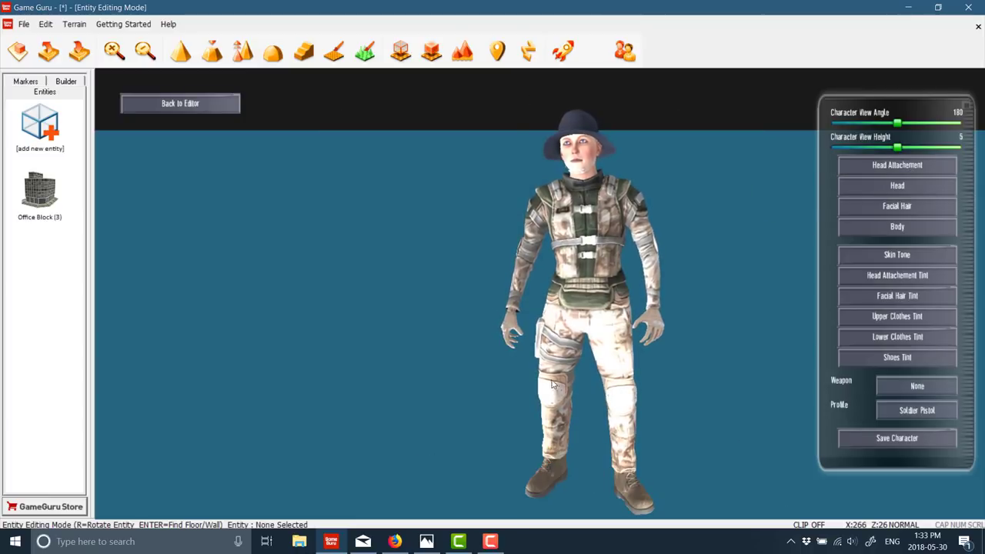
{"action": "left_click", "coordinate": [918, 436]}
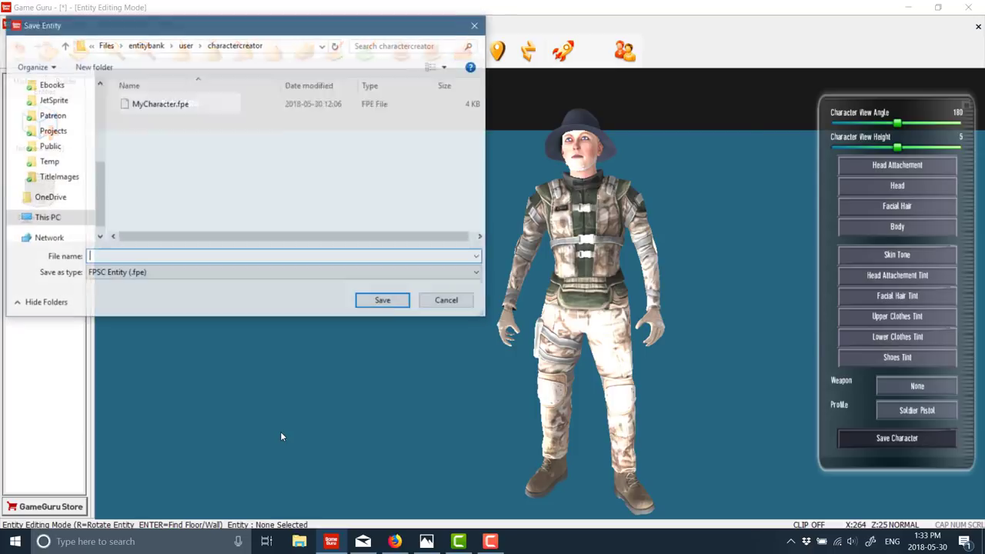
{"action": "type", "text": "UglyFellow"}
{"action": "key", "text": "Return"}
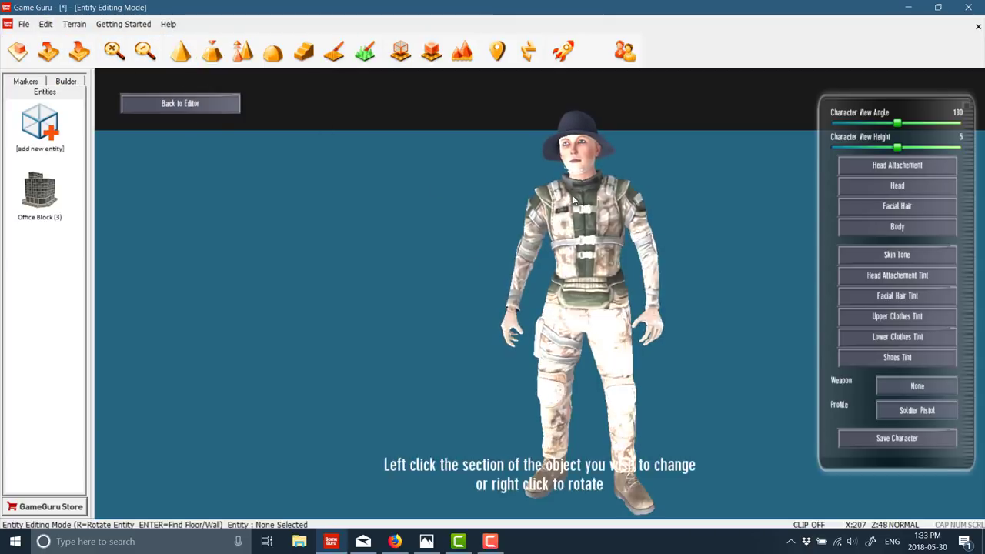
Place the custom UglyFellow character on the grass beside the office block.
{"action": "left_click", "coordinate": [190, 107]}
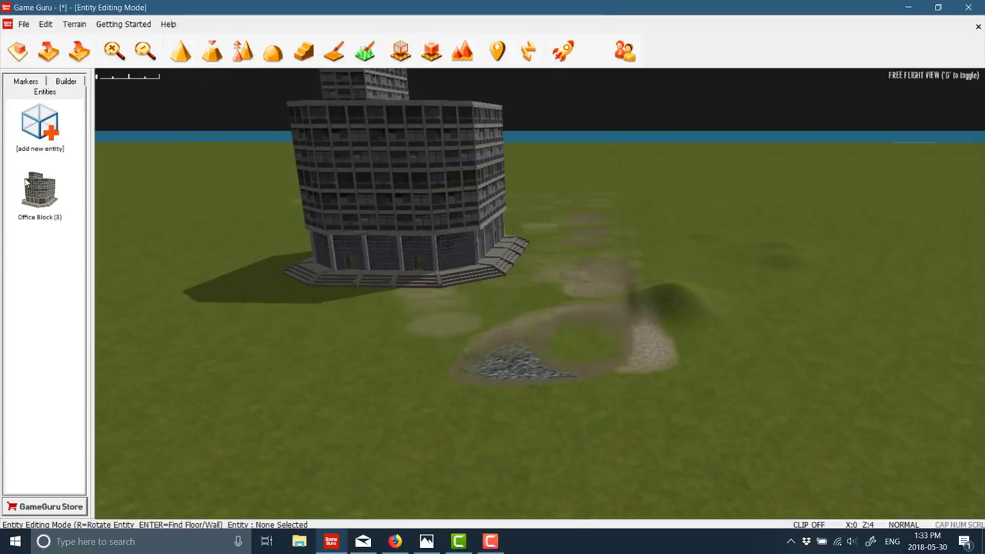
{"action": "left_click", "coordinate": [40, 123]}
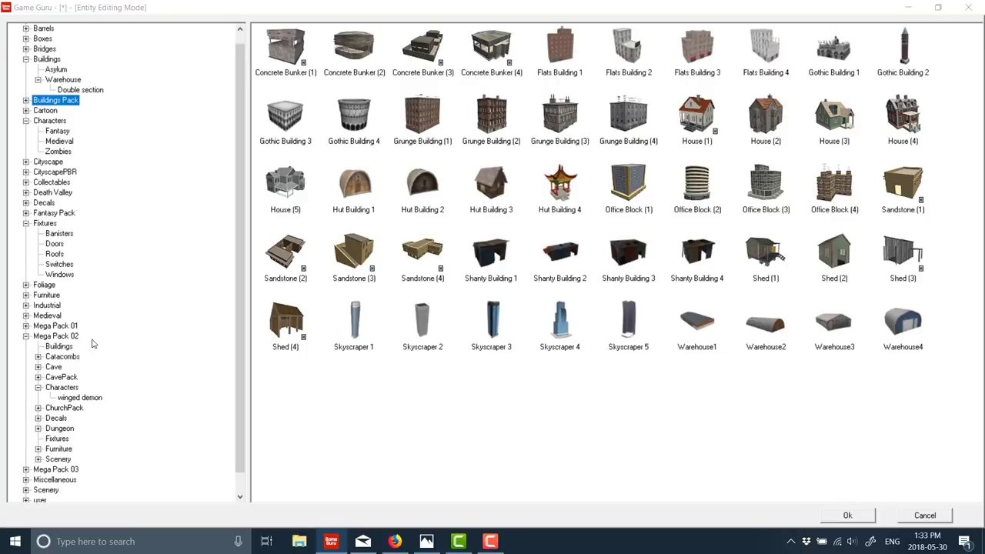
{"action": "scroll", "coordinate": [95, 355], "scroll_direction": "down", "scroll_amount": 1}
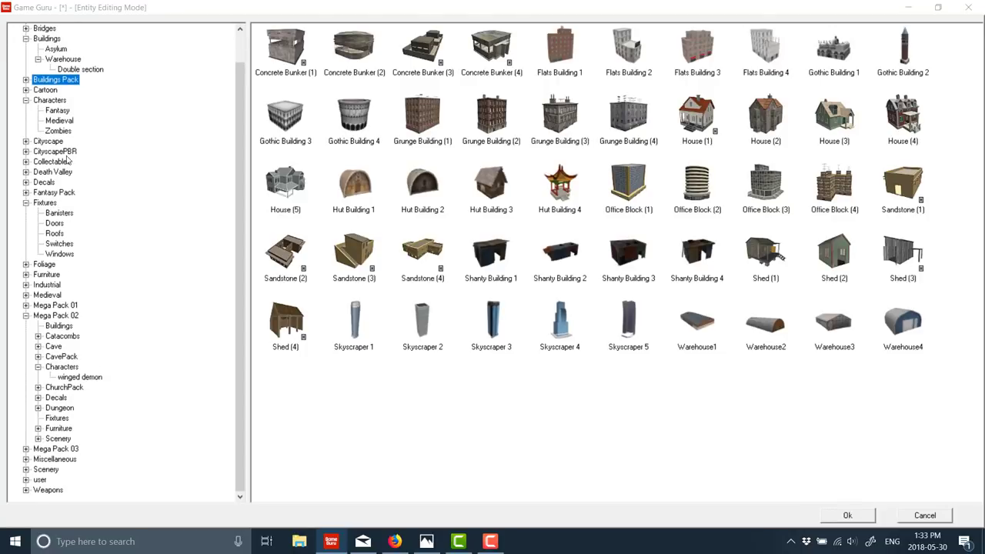
{"action": "left_click", "coordinate": [57, 101]}
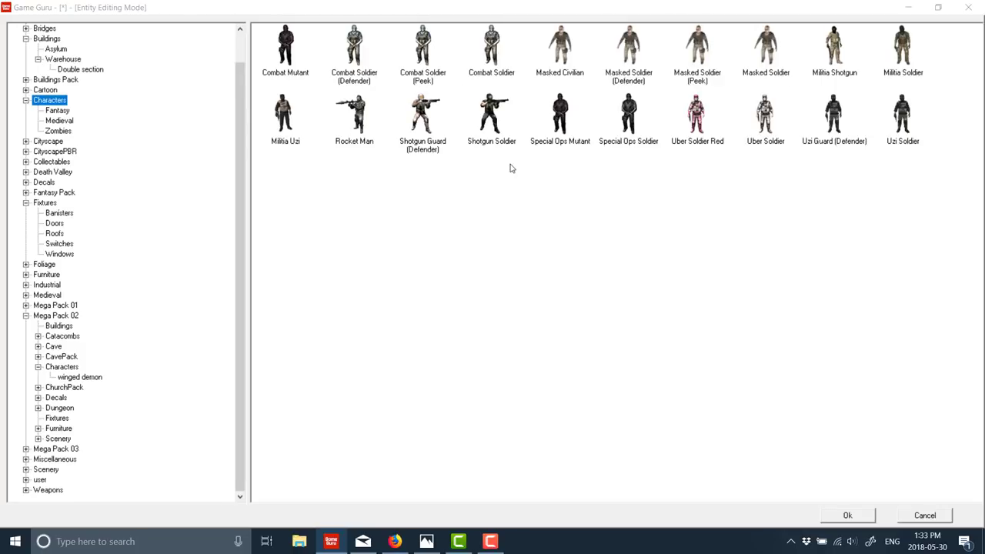
{"action": "left_click", "coordinate": [29, 480]}
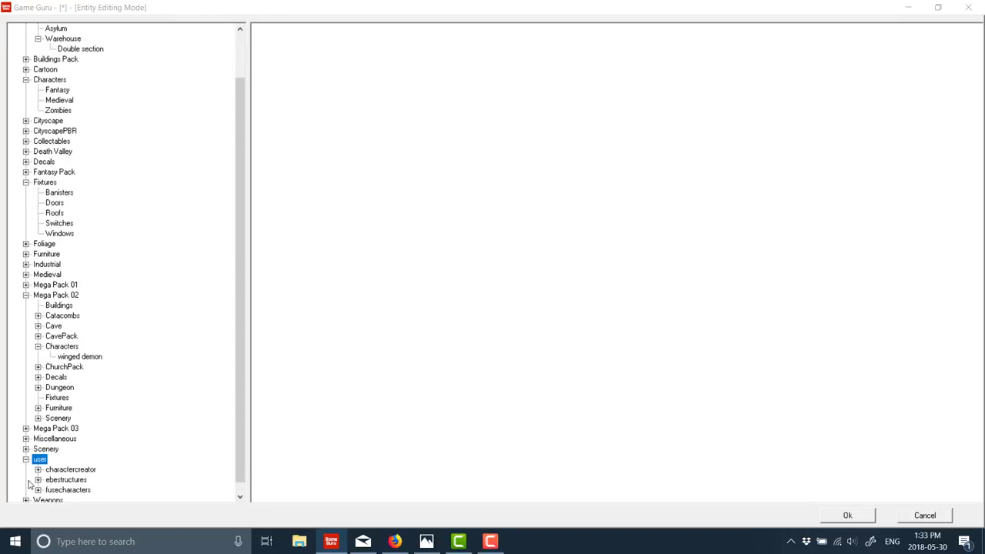
{"action": "left_click", "coordinate": [75, 472]}
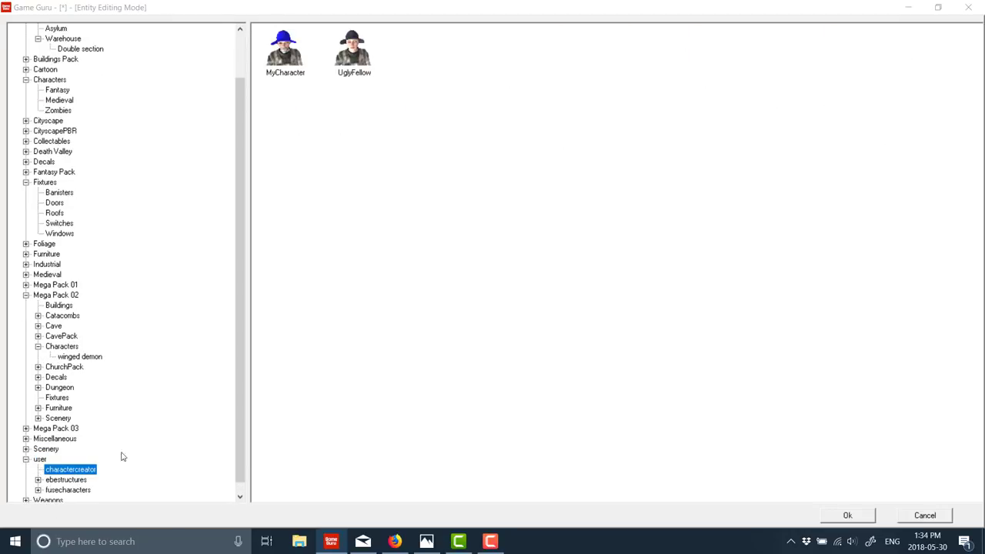
{"action": "double_click", "coordinate": [346, 55]}
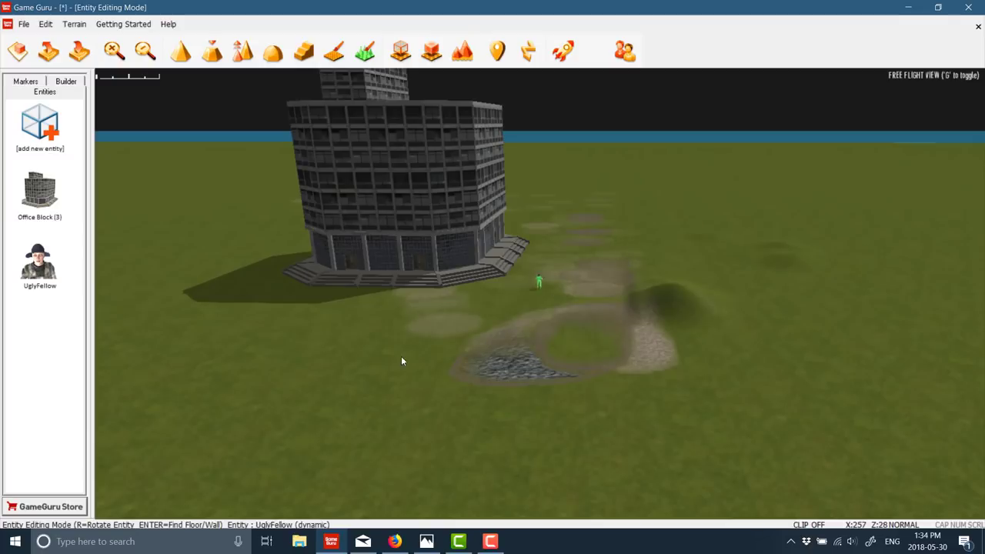
{"action": "left_click", "coordinate": [389, 305]}
Bring the camera in close to UglyFellow and select the character.
{"action": "scroll", "coordinate": [423, 359], "scroll_direction": "up", "scroll_amount": 5}
{"action": "scroll", "coordinate": [436, 299], "scroll_direction": "up", "scroll_amount": 6}
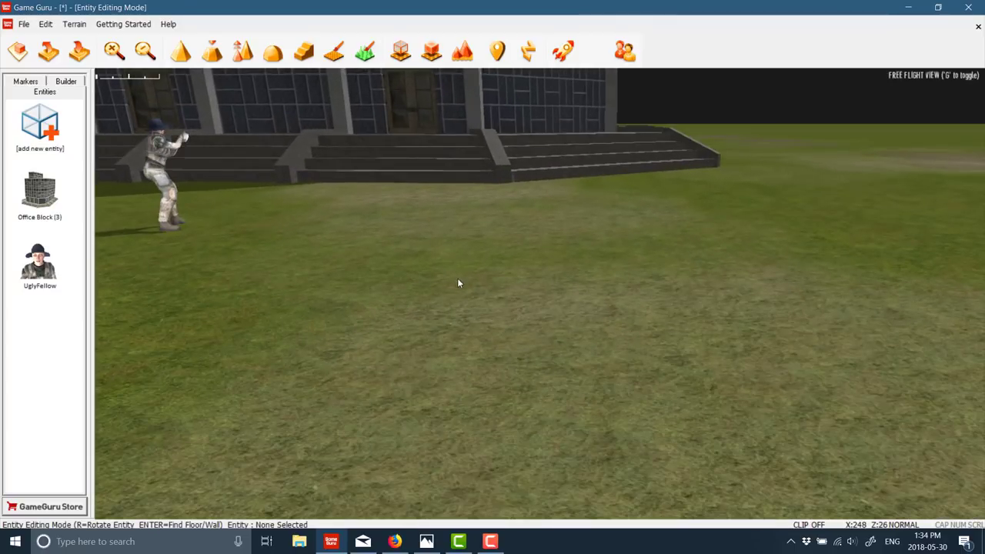
{"action": "right_click_drag", "start_coordinate": [457, 284], "coordinate": [404, 282]}
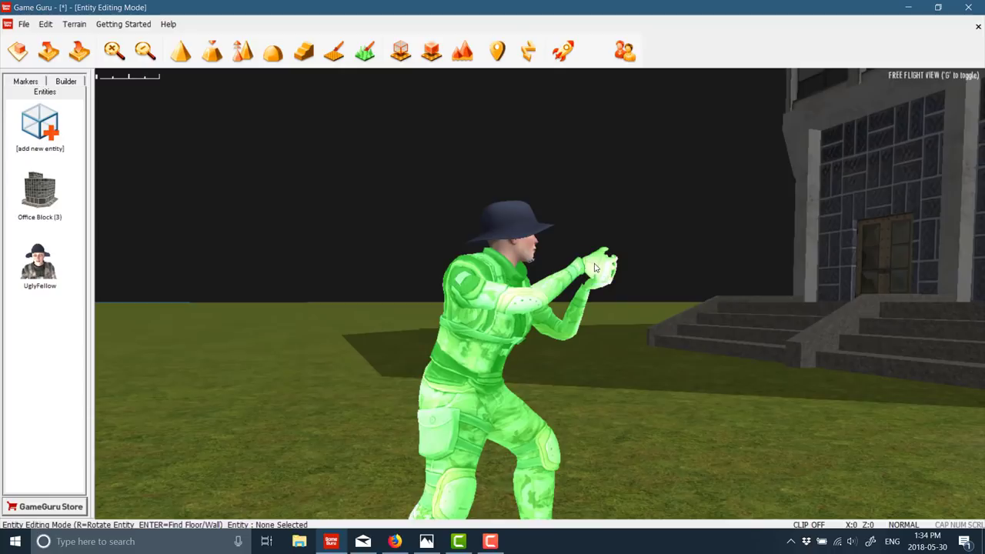
{"action": "mouse_move", "coordinate": [599, 275]}
{"action": "right_mouse_down"}
{"action": "mouse_move", "coordinate": [554, 276]}
{"action": "mouse_move", "coordinate": [585, 276]}
{"action": "right_mouse_up"}
{"action": "left_click", "coordinate": [526, 359]}
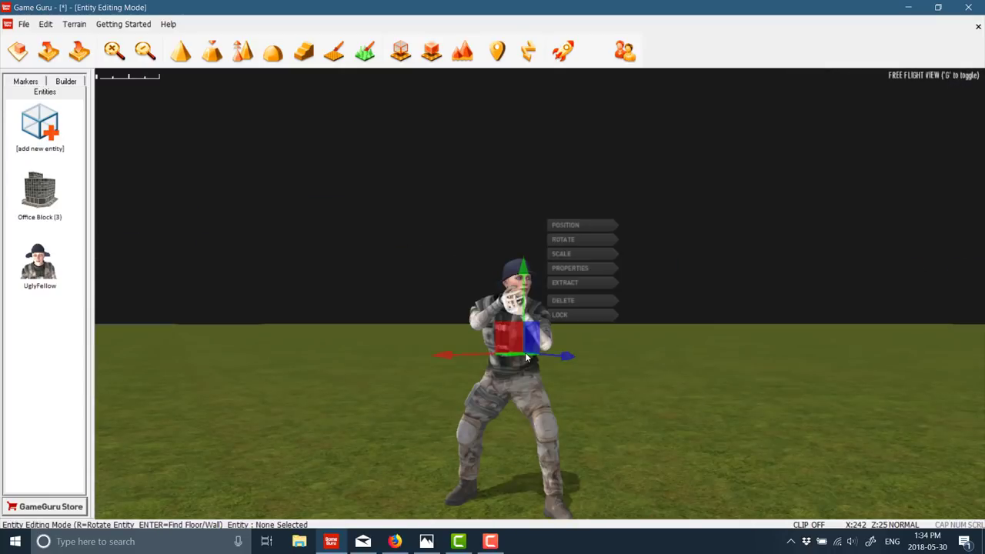
Open UglyFellow's properties and the file picker for its Main script.
{"action": "left_click", "coordinate": [581, 267]}
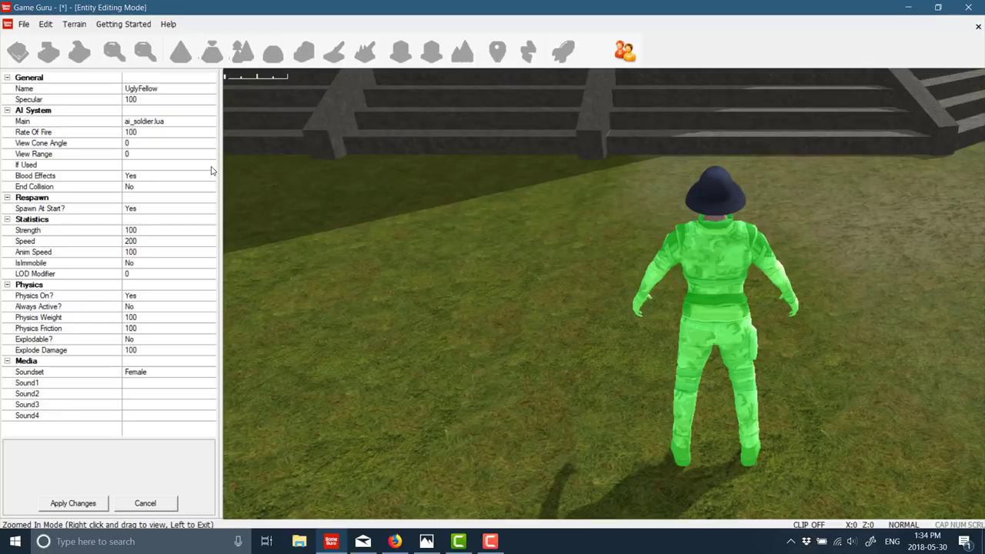
{"action": "left_click", "coordinate": [179, 121]}
{"action": "left_click", "coordinate": [212, 123]}
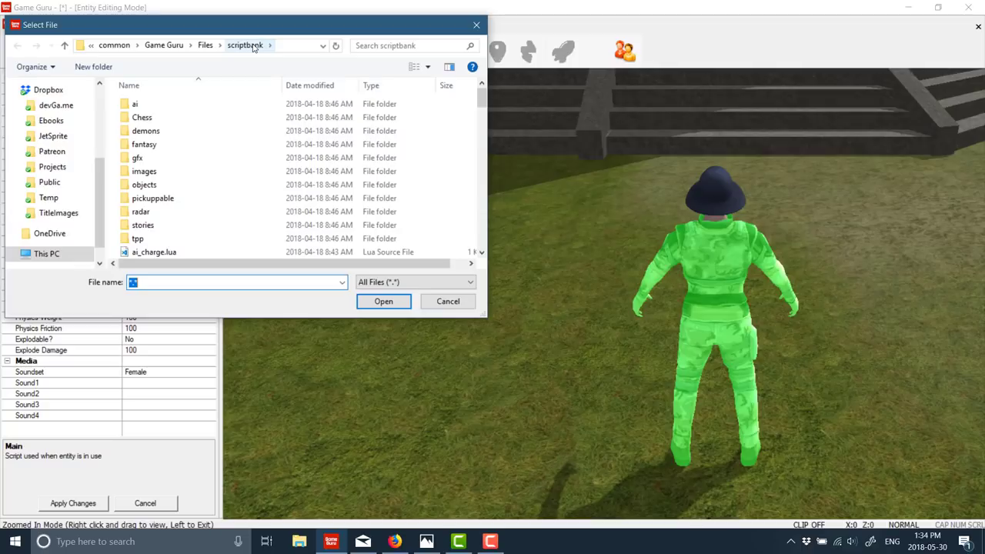
Look through the scriptbank's objects and pickuppable folders, then assign an ai_*.lua script as Main.
{"action": "left_click", "coordinate": [152, 187]}
{"action": "double_click", "coordinate": [152, 187]}
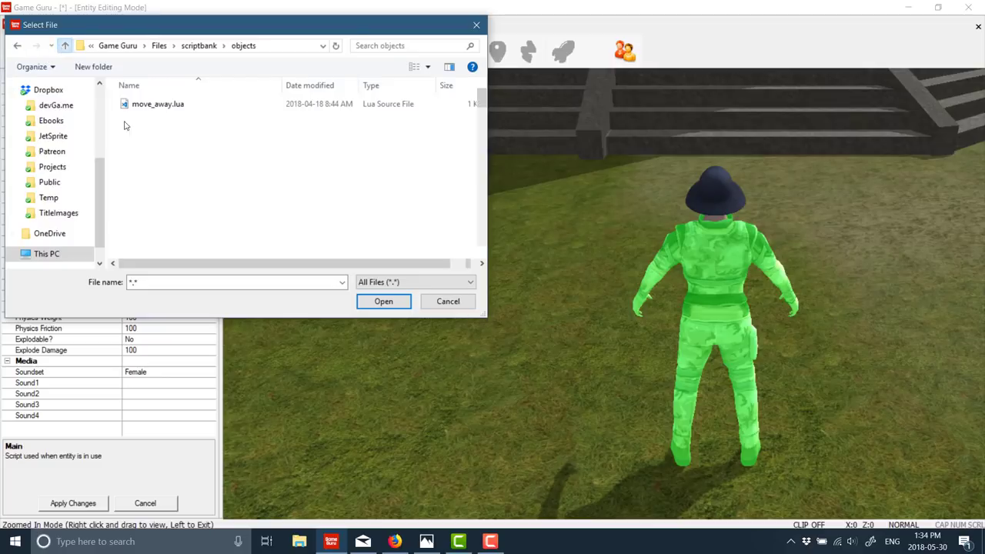
{"action": "left_click", "coordinate": [64, 46]}
{"action": "double_click", "coordinate": [158, 201]}
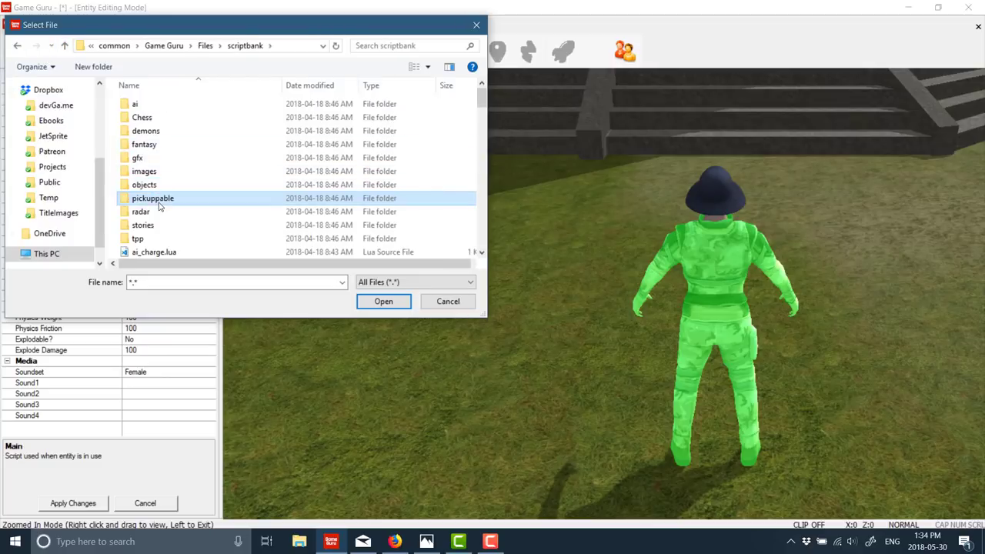
{"action": "left_click", "coordinate": [64, 45]}
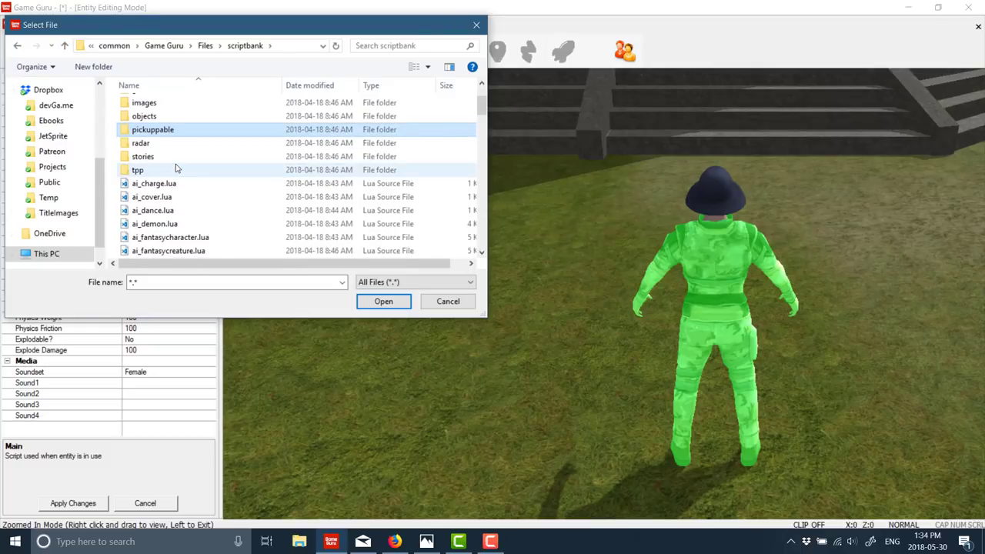
{"action": "scroll", "coordinate": [161, 154], "scroll_direction": "down", "scroll_amount": 3}
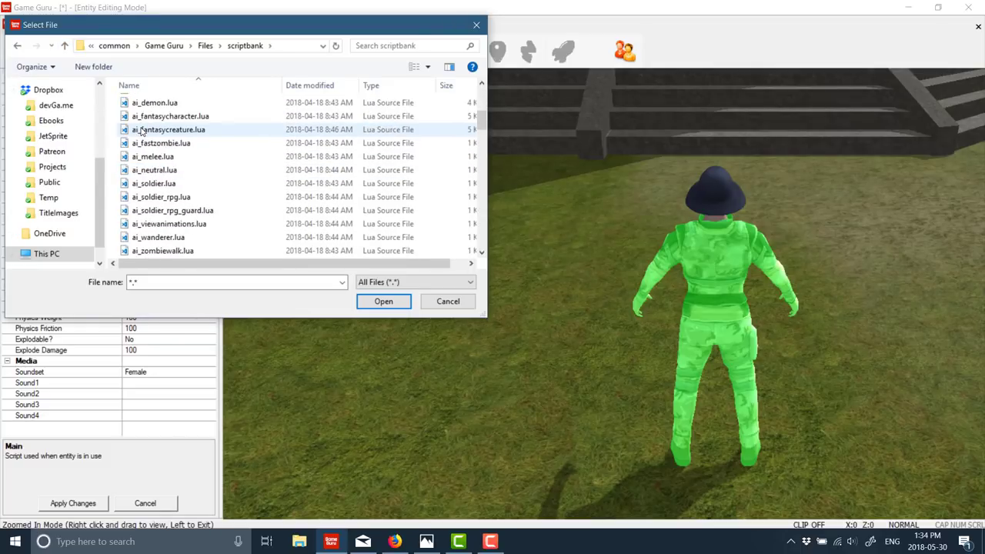
{"action": "scroll", "coordinate": [141, 131], "scroll_direction": "down", "scroll_amount": 1}
{"action": "left_click", "coordinate": [170, 212]}
{"action": "double_click", "coordinate": [171, 216]}
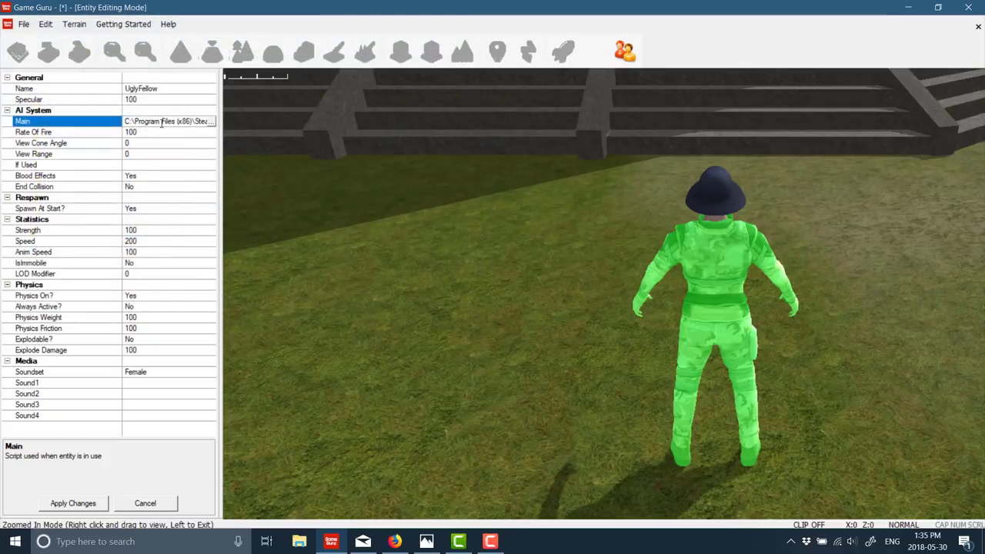
Apply the new script, test-play the level to watch UglyFellow, then return to the editor.
{"action": "left_click", "coordinate": [605, 319]}
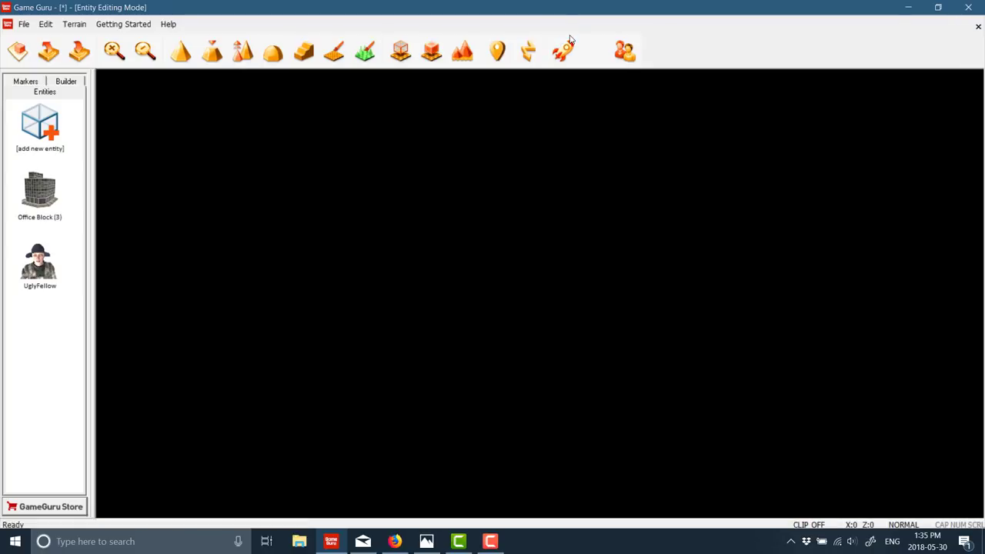
{"action": "left_click", "coordinate": [558, 64]}
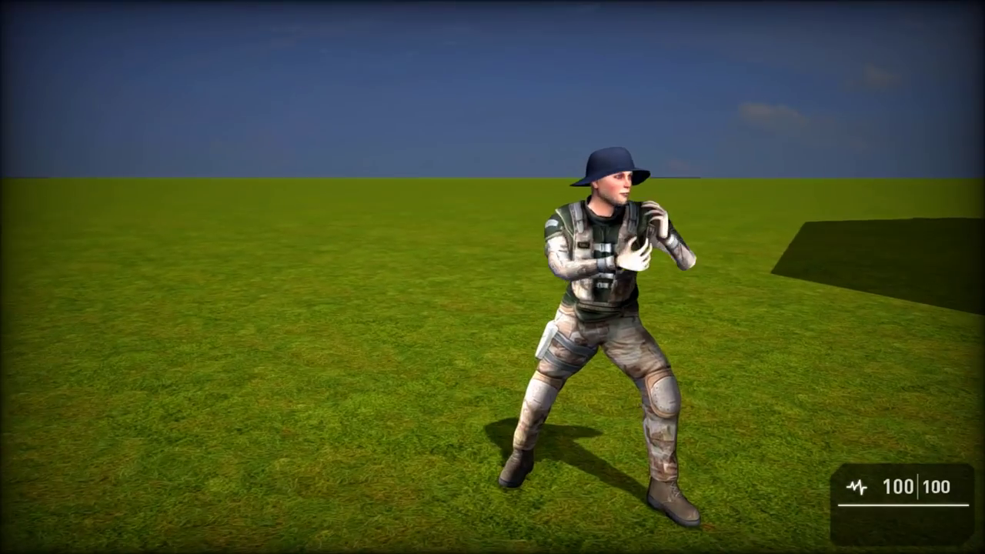
{"action": "key", "text": "Escape"}
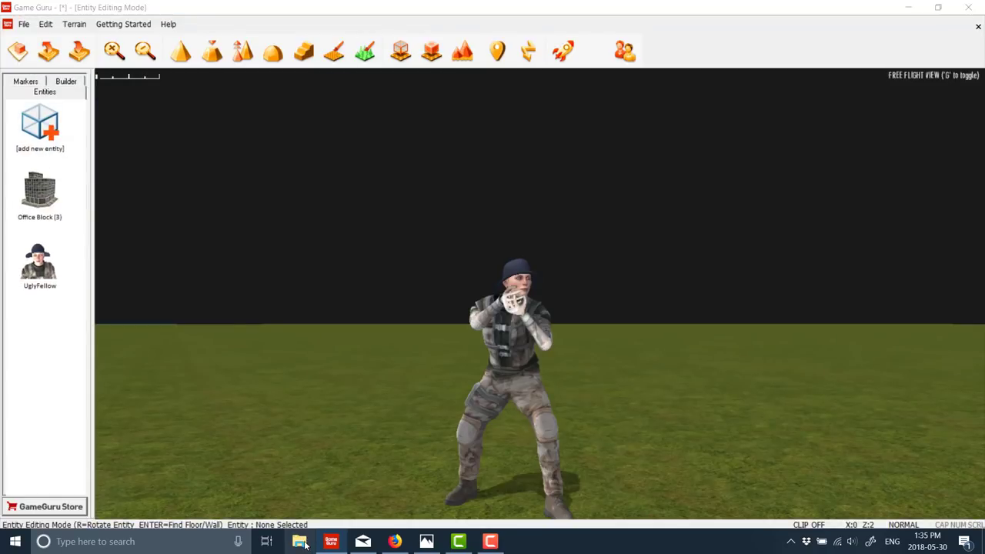
In File Explorer, navigate to C:\Program Files (x86)\Steam.
{"action": "key", "text": "super+e"}
{"action": "double_click", "coordinate": [304, 303]}
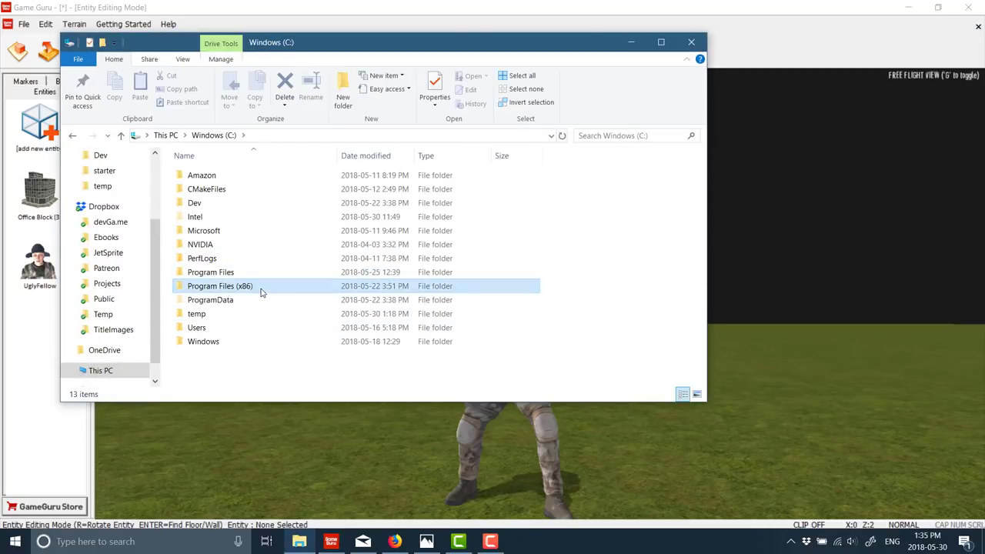
{"action": "double_click", "coordinate": [262, 288]}
{"action": "scroll", "coordinate": [220, 288], "scroll_direction": "down", "scroll_amount": 9}
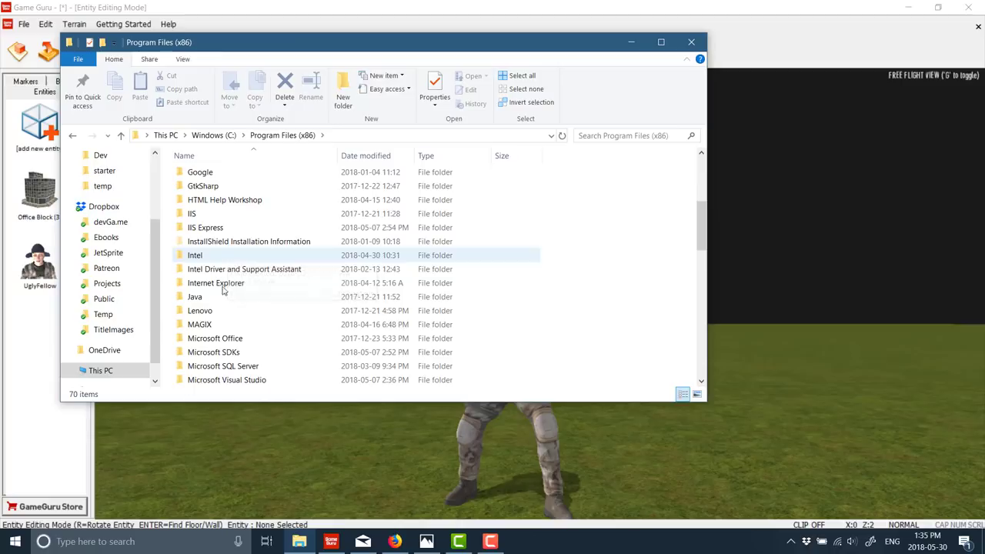
{"action": "scroll", "coordinate": [208, 354], "scroll_direction": "down", "scroll_amount": 2}
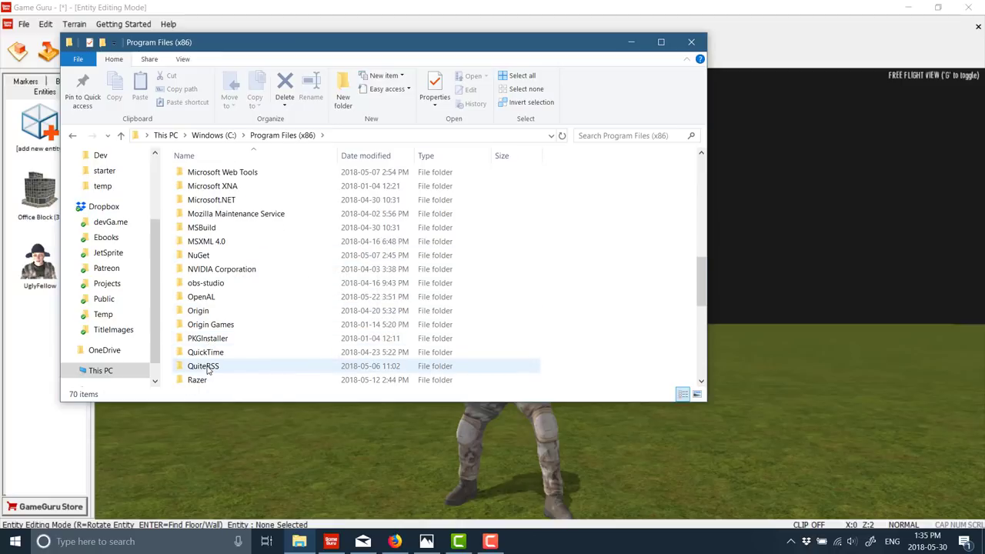
{"action": "scroll", "coordinate": [208, 369], "scroll_direction": "down", "scroll_amount": 3}
{"action": "key", "text": "BackSpace"}
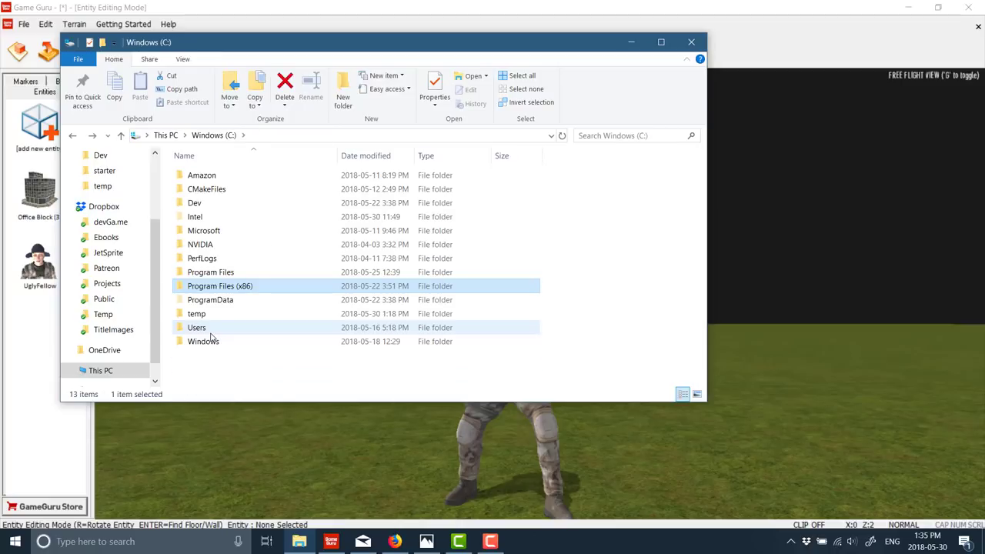
{"action": "key", "text": "Return"}
{"action": "scroll", "coordinate": [223, 346], "scroll_direction": "down", "scroll_amount": 13}
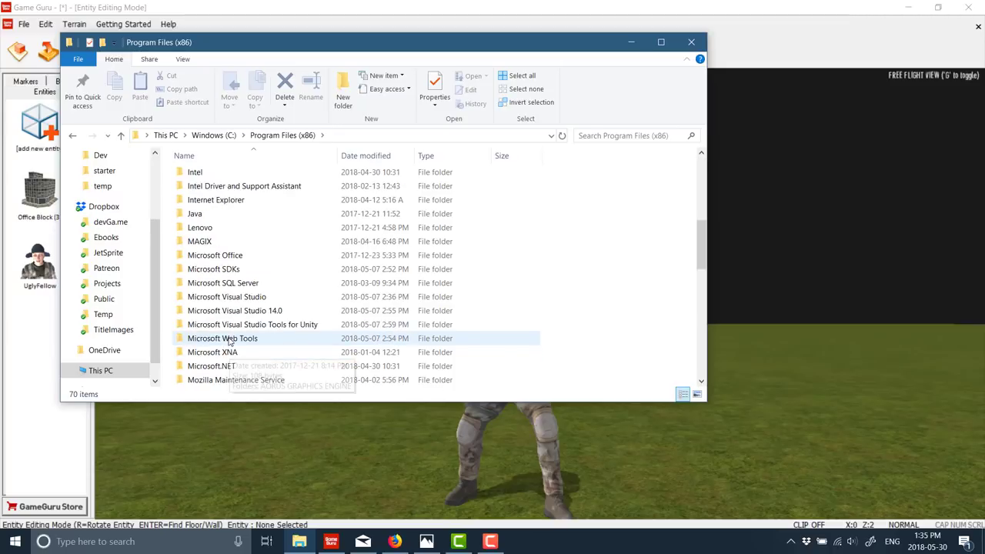
{"action": "scroll", "coordinate": [228, 341], "scroll_direction": "down", "scroll_amount": 2}
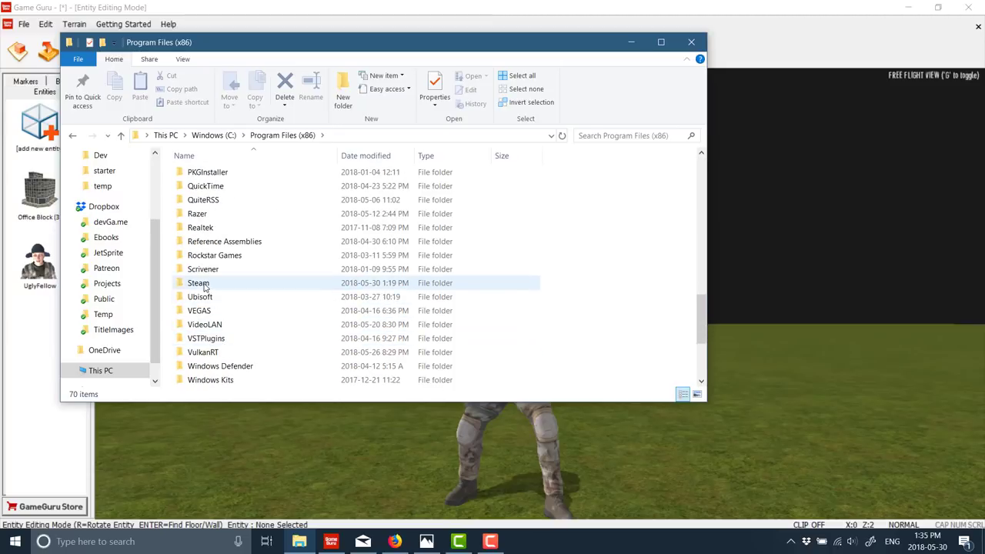
{"action": "double_click", "coordinate": [228, 286]}
Go into steamapps\common\Game Guru\Files\scriptbank and select ai_fantasycharacter.lua.
{"action": "scroll", "coordinate": [242, 265], "scroll_direction": "down", "scroll_amount": 4}
{"action": "scroll", "coordinate": [240, 266], "scroll_direction": "up", "scroll_amount": 4}
{"action": "scroll", "coordinate": [238, 267], "scroll_direction": "down", "scroll_amount": 4}
{"action": "double_click", "coordinate": [220, 270]}
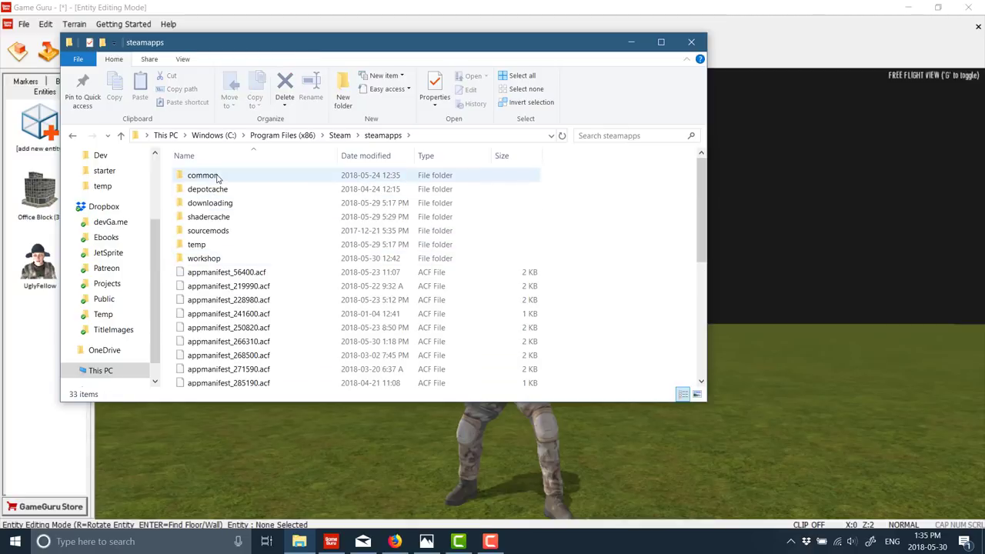
{"action": "double_click", "coordinate": [218, 177]}
{"action": "scroll", "coordinate": [213, 245], "scroll_direction": "down", "scroll_amount": 2}
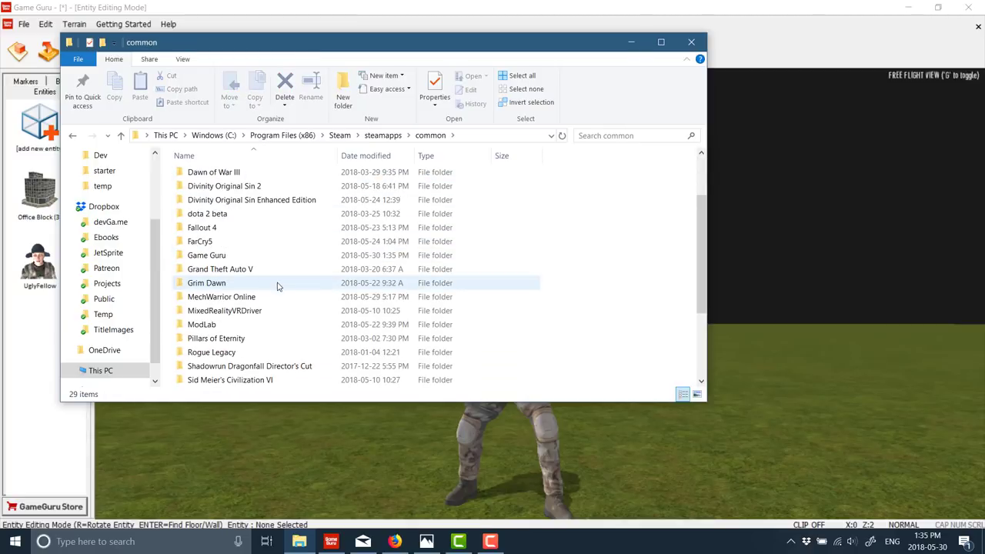
{"action": "double_click", "coordinate": [207, 256]}
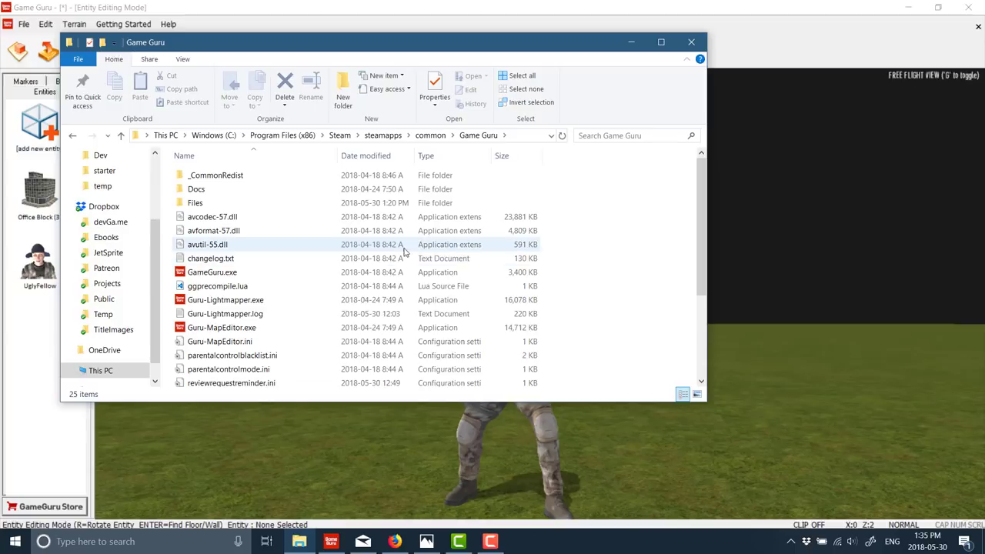
{"action": "double_click", "coordinate": [195, 202]}
{"action": "scroll", "coordinate": [222, 265], "scroll_direction": "down", "scroll_amount": 2}
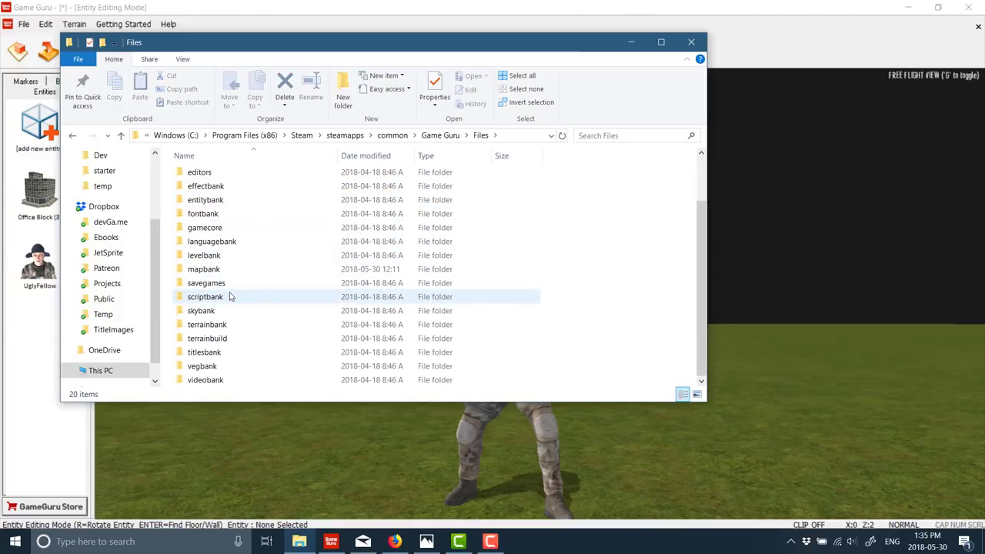
{"action": "double_click", "coordinate": [205, 297]}
{"action": "scroll", "coordinate": [255, 303], "scroll_direction": "down", "scroll_amount": 2}
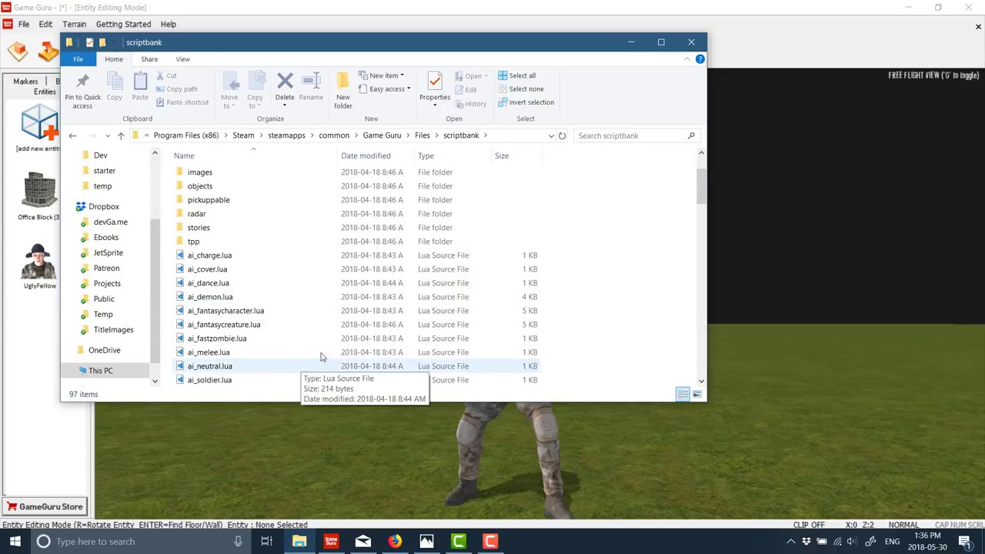
{"action": "scroll", "coordinate": [331, 352], "scroll_direction": "down", "scroll_amount": 2}
{"action": "left_click", "coordinate": [493, 228]}
Open ai_fantasycharacter.lua in Visual Studio Code and highlight the init function, lines 12 to 26.
{"action": "right_click", "coordinate": [245, 228]}
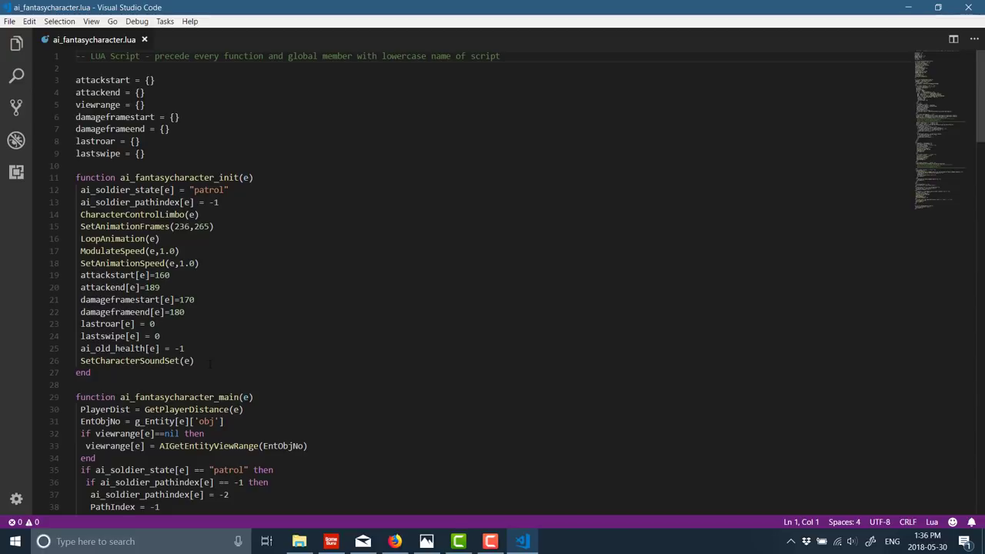
{"action": "scroll", "coordinate": [272, 362], "scroll_direction": "down", "scroll_amount": 10}
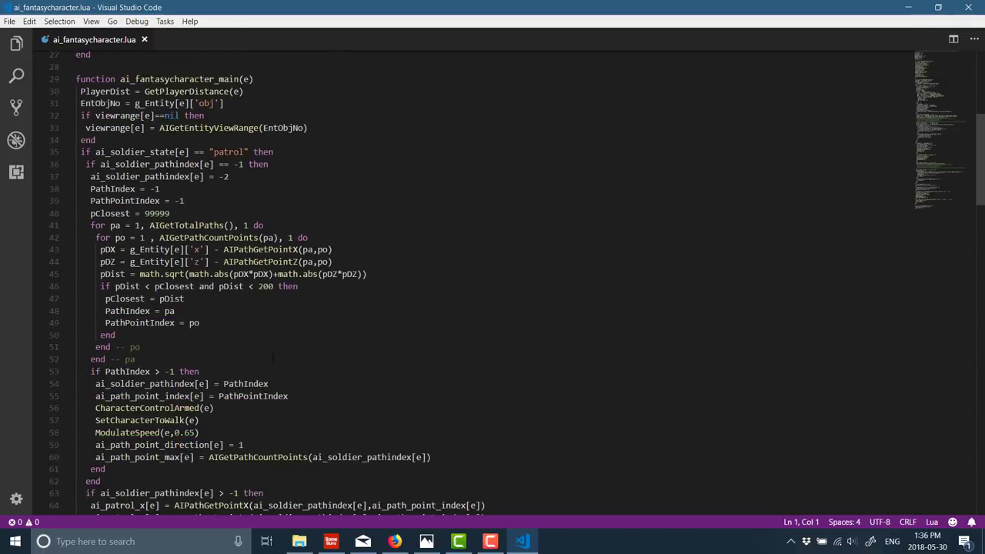
{"action": "scroll", "coordinate": [273, 357], "scroll_direction": "up", "scroll_amount": 10}
{"action": "scroll", "coordinate": [271, 356], "scroll_direction": "up", "scroll_amount": 1}
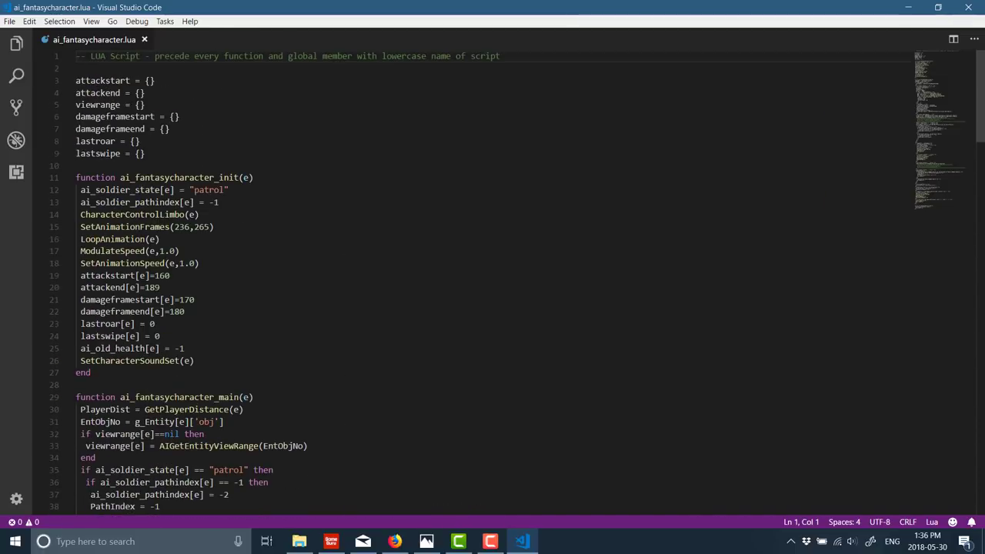
{"action": "double_click", "coordinate": [168, 178]}
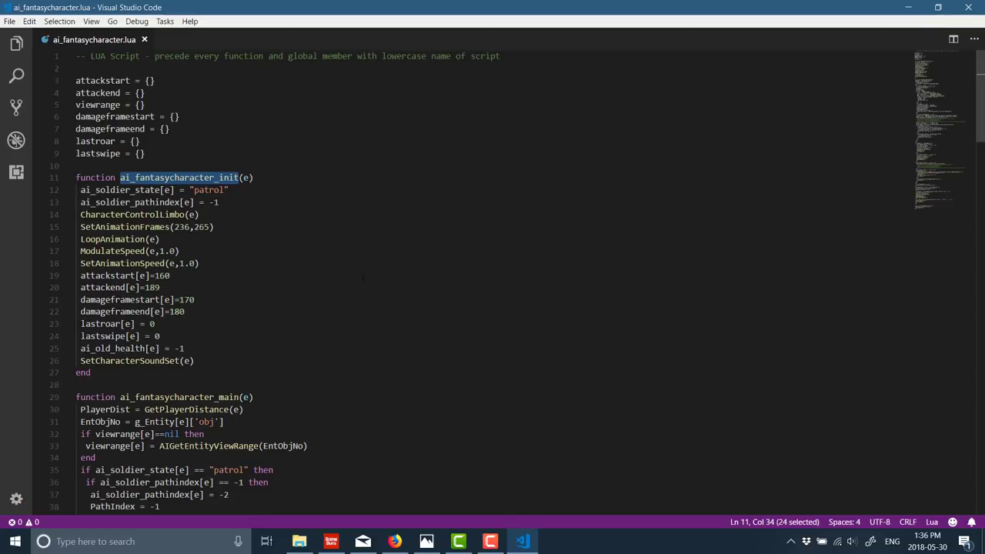
{"action": "left_click_drag", "start_coordinate": [231, 360], "coordinate": [1, 200]}
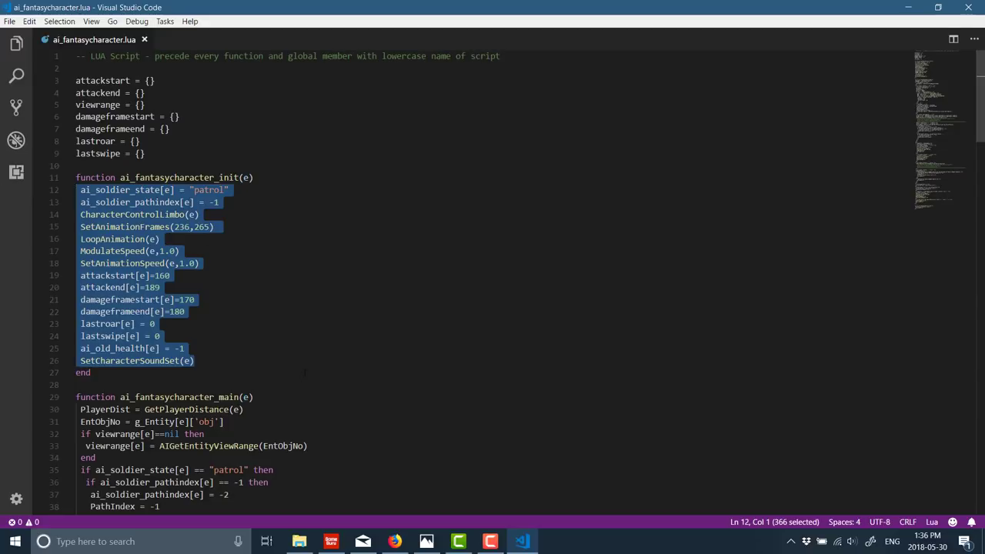
Read through the main function's patrol, charge and attack states.
{"action": "scroll", "coordinate": [326, 374], "scroll_direction": "down", "scroll_amount": 20}
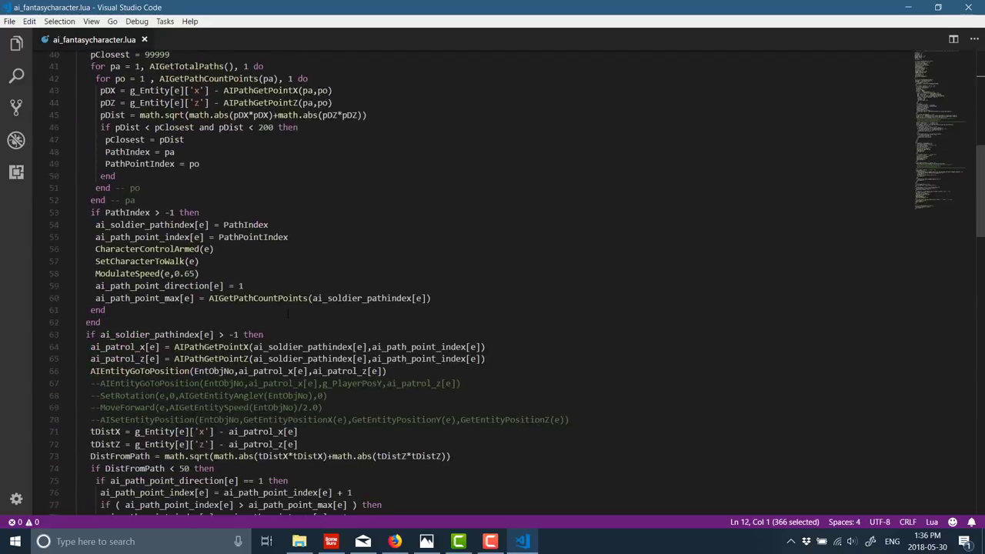
{"action": "scroll", "coordinate": [289, 314], "scroll_direction": "down", "scroll_amount": 17}
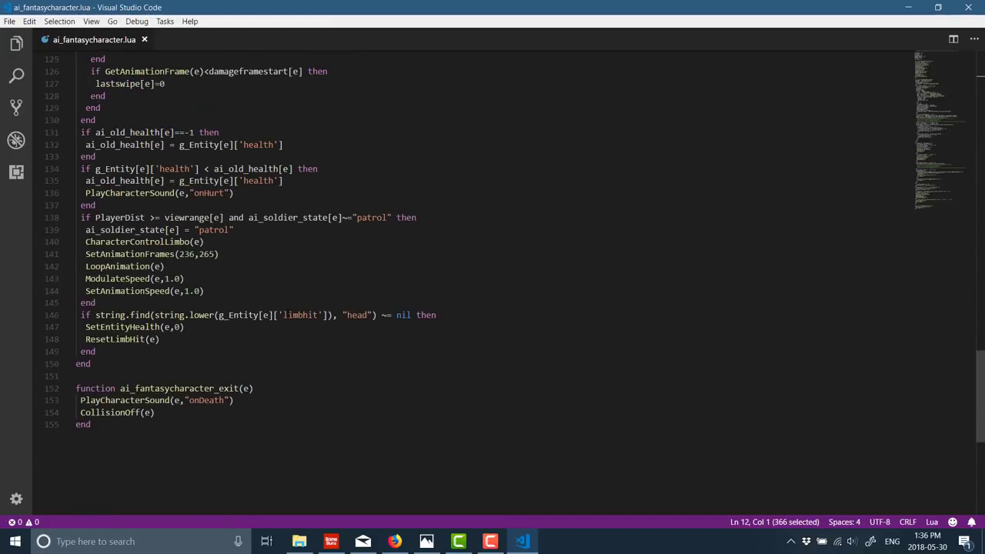
{"action": "scroll", "coordinate": [287, 306], "scroll_direction": "up", "scroll_amount": 18}
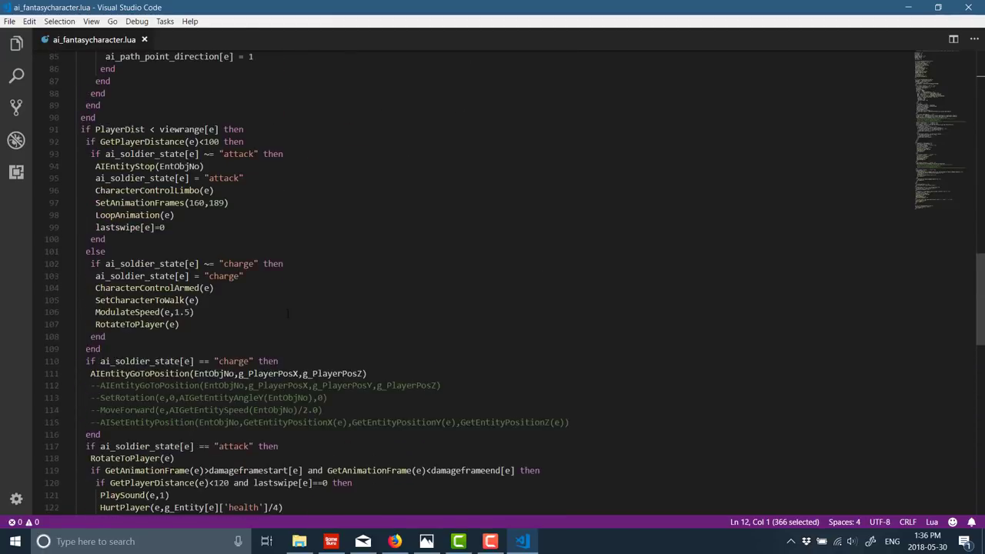
{"action": "scroll", "coordinate": [287, 316], "scroll_direction": "up", "scroll_amount": 9}
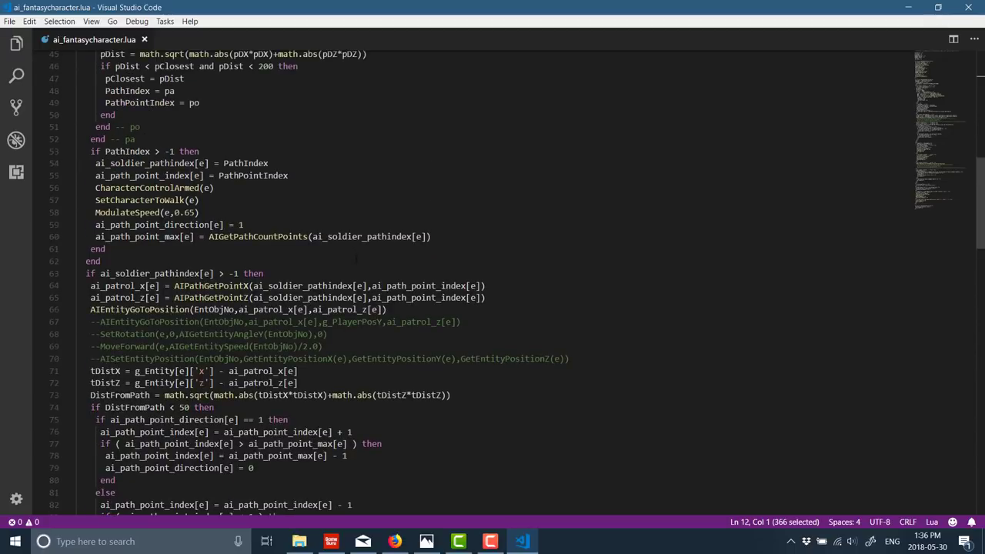
{"action": "scroll", "coordinate": [356, 266], "scroll_direction": "up", "scroll_amount": 8, "text": "ctrl"}
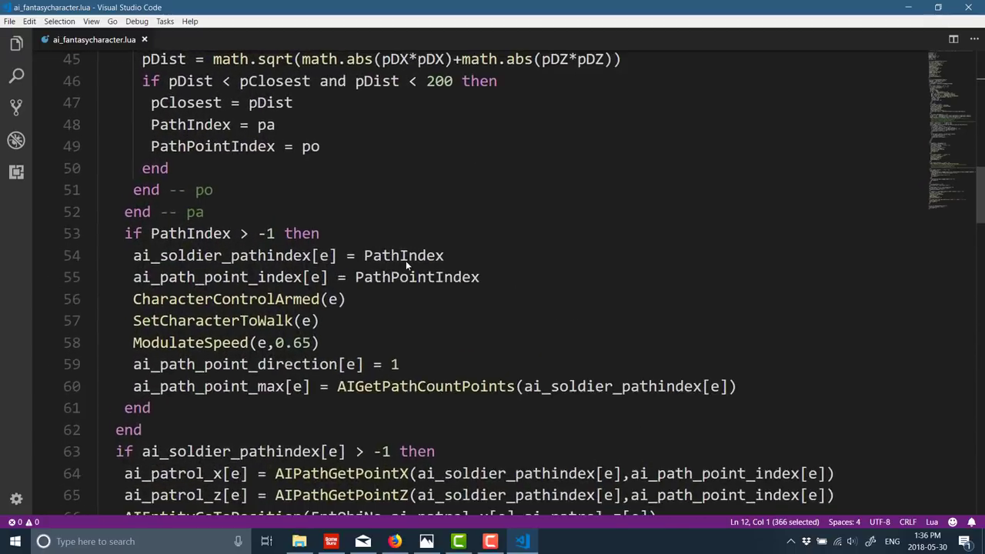
{"action": "scroll", "coordinate": [408, 262], "scroll_direction": "up", "scroll_amount": 5}
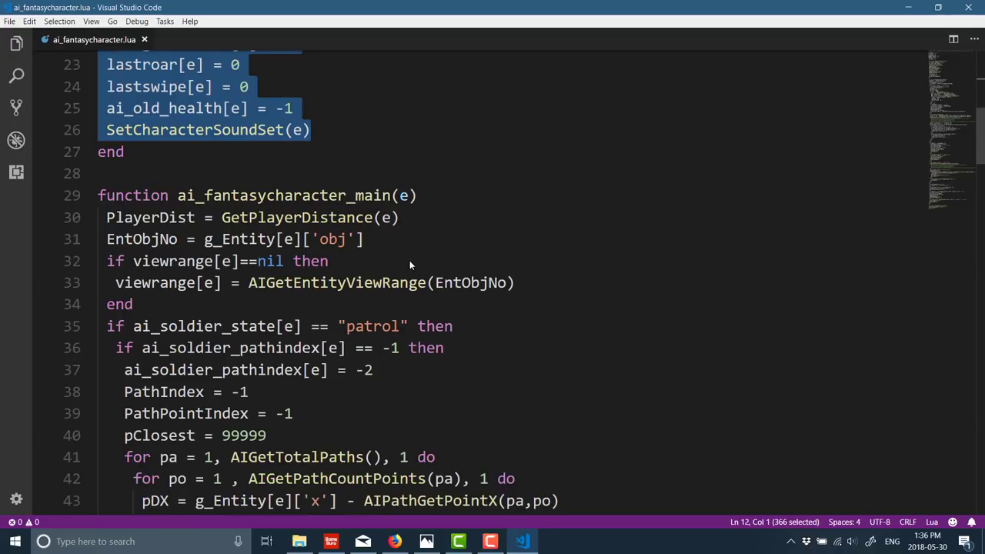
{"action": "scroll", "coordinate": [558, 365], "scroll_direction": "down", "scroll_amount": 2}
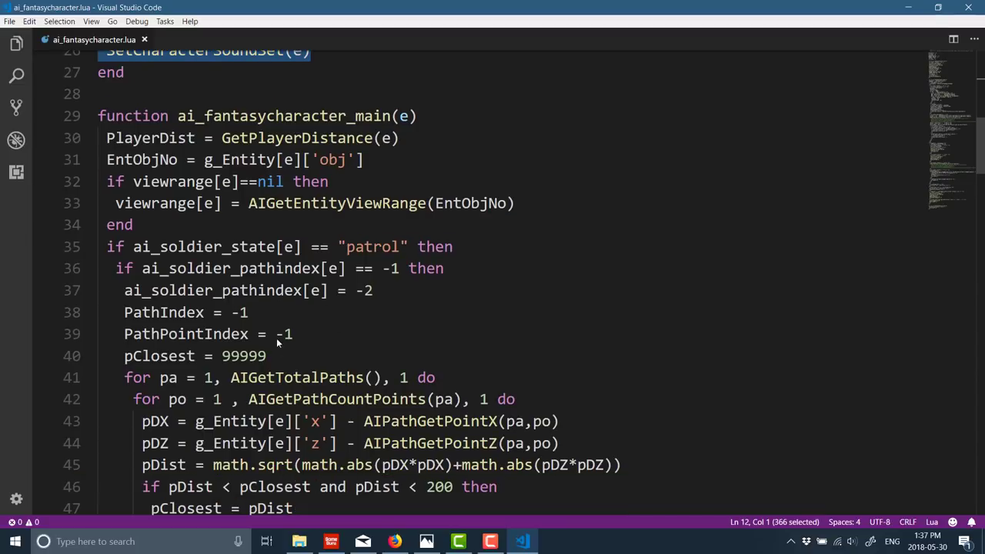
{"action": "scroll", "coordinate": [469, 380], "scroll_direction": "down", "scroll_amount": 11}
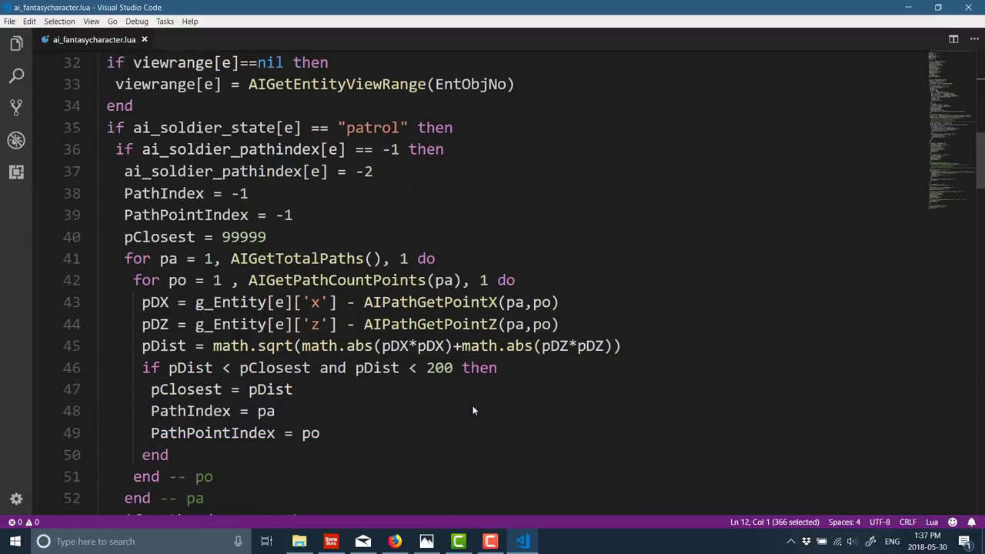
{"action": "scroll", "coordinate": [459, 384], "scroll_direction": "down", "scroll_amount": 10}
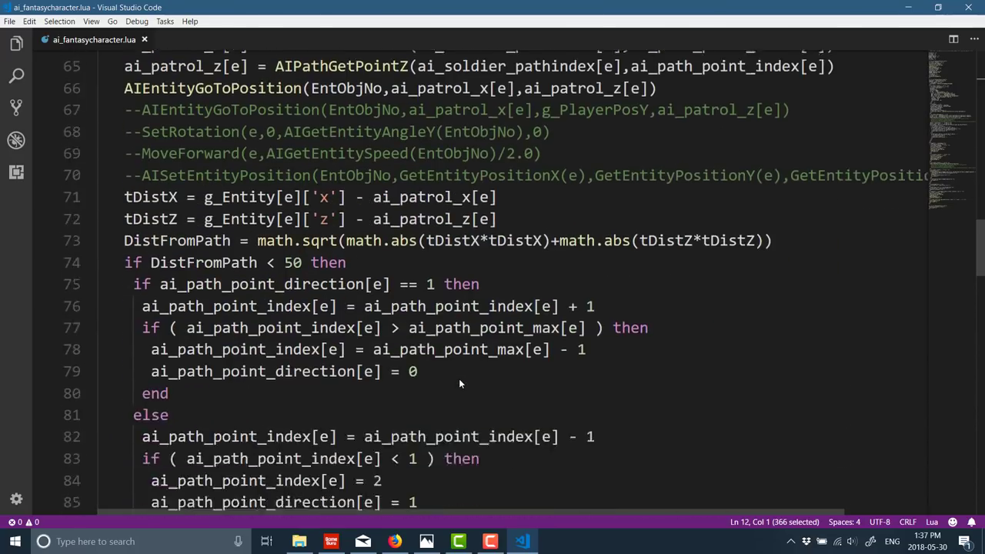
{"action": "scroll", "coordinate": [459, 383], "scroll_direction": "down", "scroll_amount": 5}
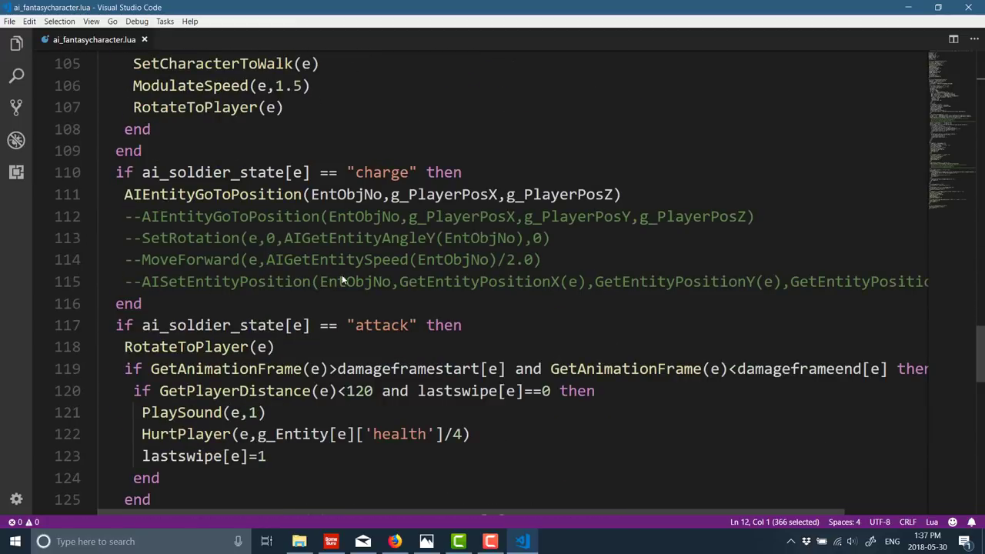
{"action": "scroll", "coordinate": [421, 251], "scroll_direction": "down", "scroll_amount": 3}
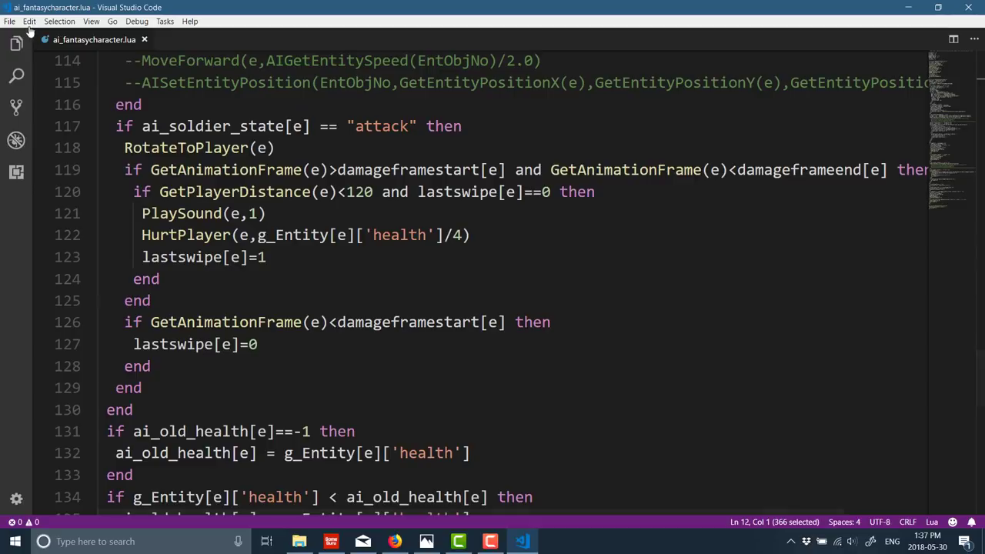
{"action": "scroll", "coordinate": [401, 273], "scroll_direction": "down", "scroll_amount": 1}
{"action": "scroll", "coordinate": [401, 273], "scroll_direction": "down", "scroll_amount": 4}
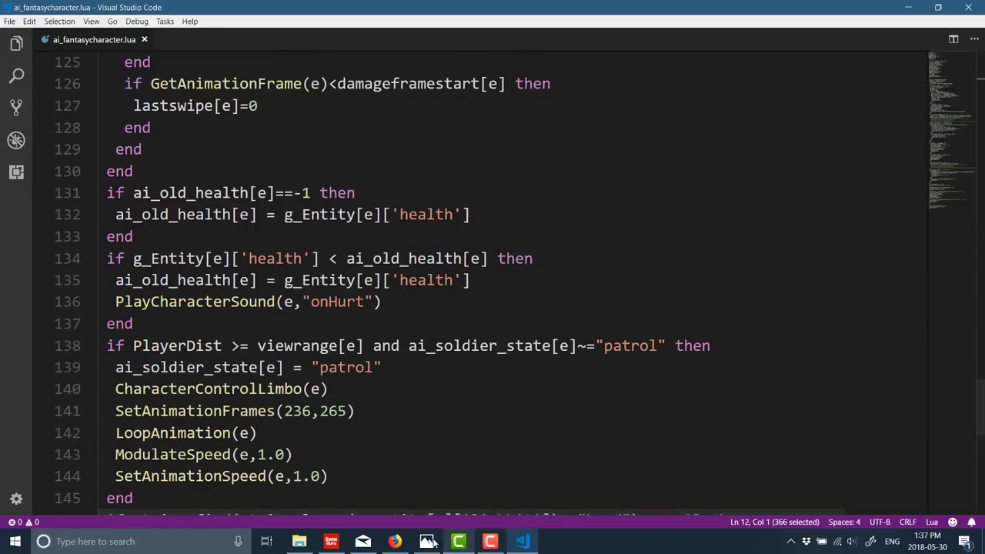
Back in GameGuru, open the properties of the UglyFellow character.
{"action": "left_click", "coordinate": [331, 541]}
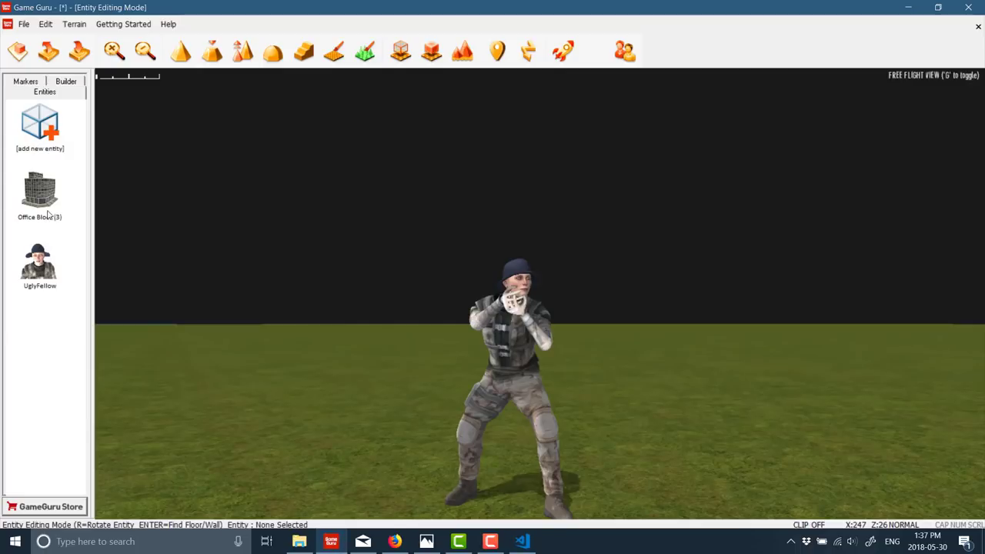
{"action": "left_click", "coordinate": [517, 353]}
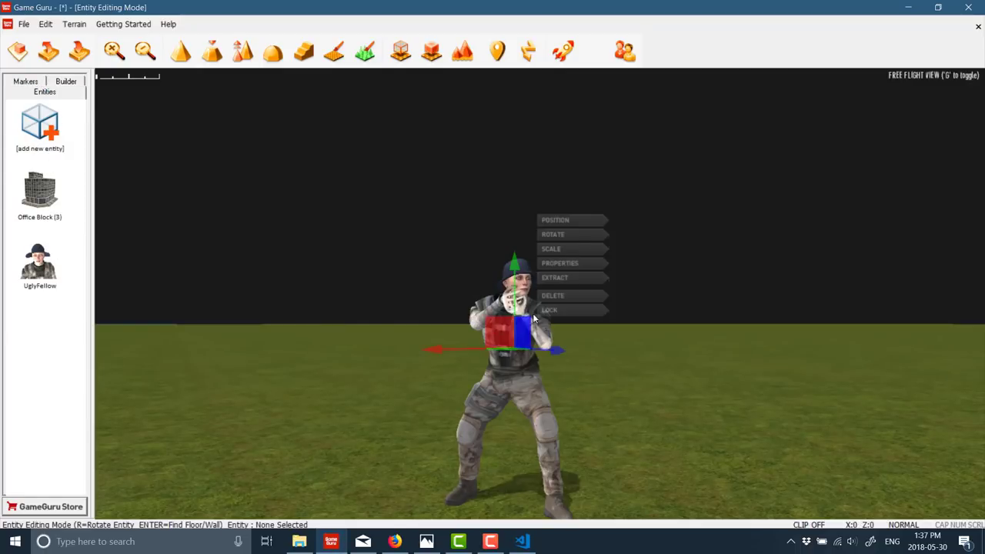
{"action": "left_click", "coordinate": [566, 263]}
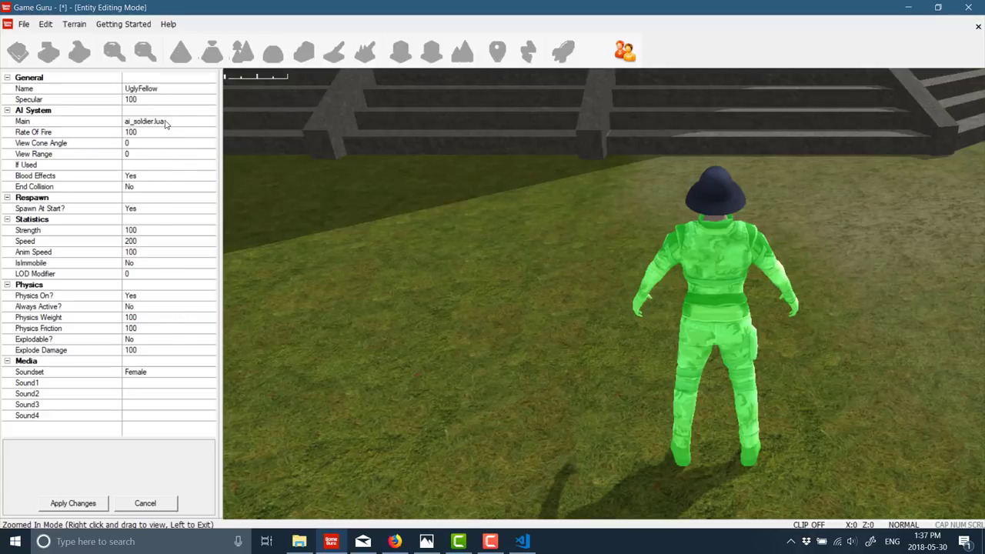
Set ai_fantasycharacter.lua as the Main script and check Rate Of Fire is 100.
{"action": "left_click", "coordinate": [208, 124]}
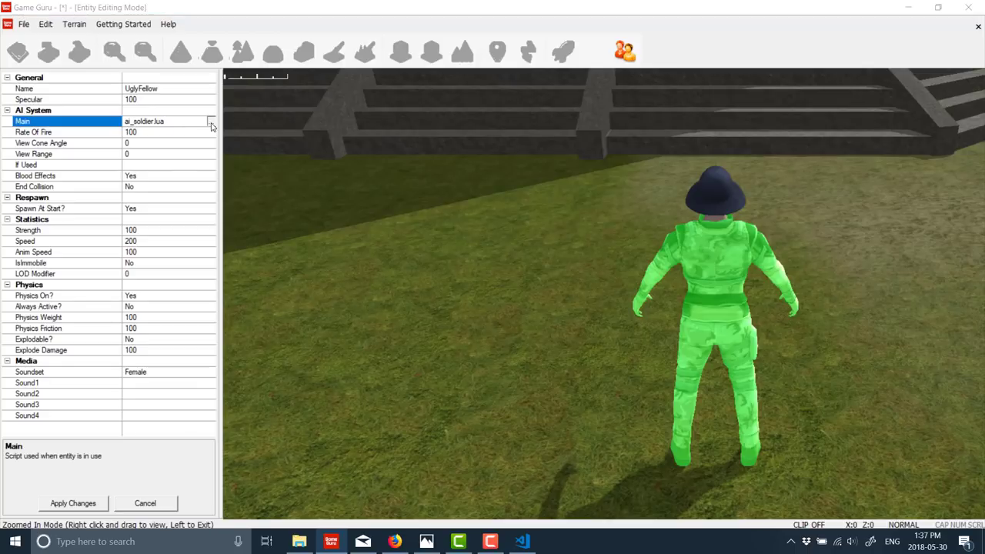
{"action": "left_click", "coordinate": [211, 123]}
{"action": "scroll", "coordinate": [270, 139], "scroll_direction": "down", "scroll_amount": 3}
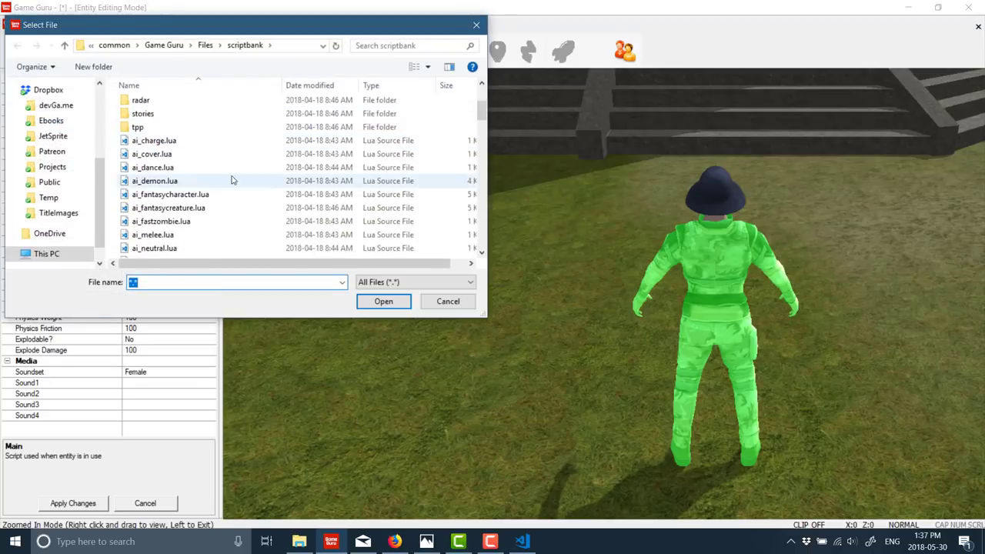
{"action": "double_click", "coordinate": [182, 197]}
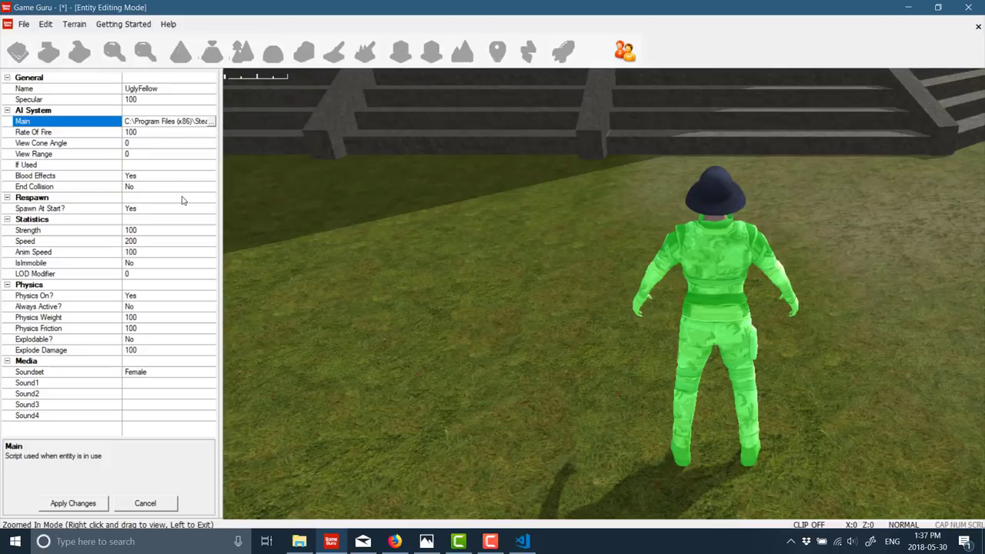
{"action": "left_click", "coordinate": [170, 133]}
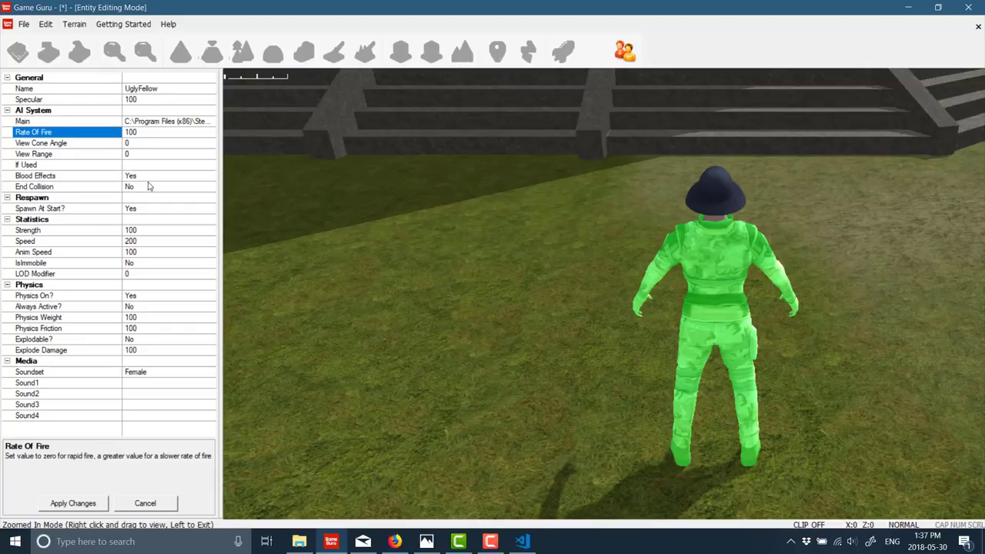
{"action": "scroll", "coordinate": [148, 186], "scroll_direction": "down", "scroll_amount": 1}
{"action": "scroll", "coordinate": [154, 154], "scroll_direction": "up", "scroll_amount": 1}
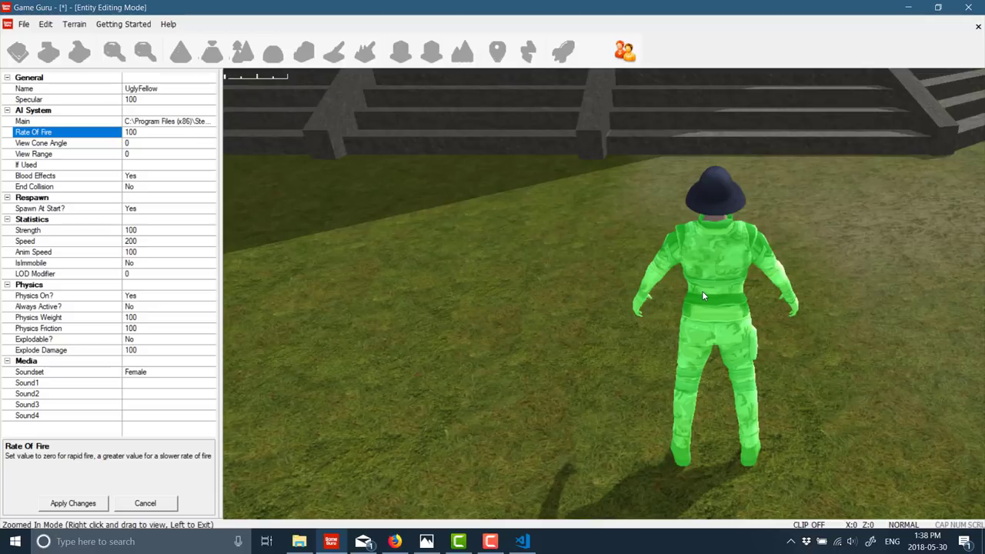
Close the properties and browse the Markers list: Player Start, Player Checkpoint, coloured lights and zones.
{"action": "left_click", "coordinate": [404, 279]}
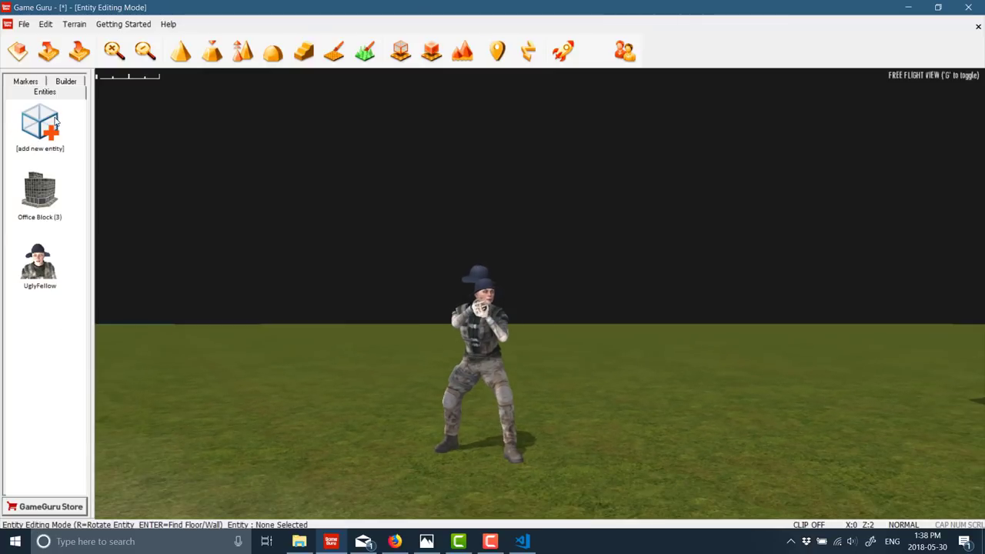
{"action": "left_click", "coordinate": [37, 82]}
{"action": "left_click", "coordinate": [42, 92]}
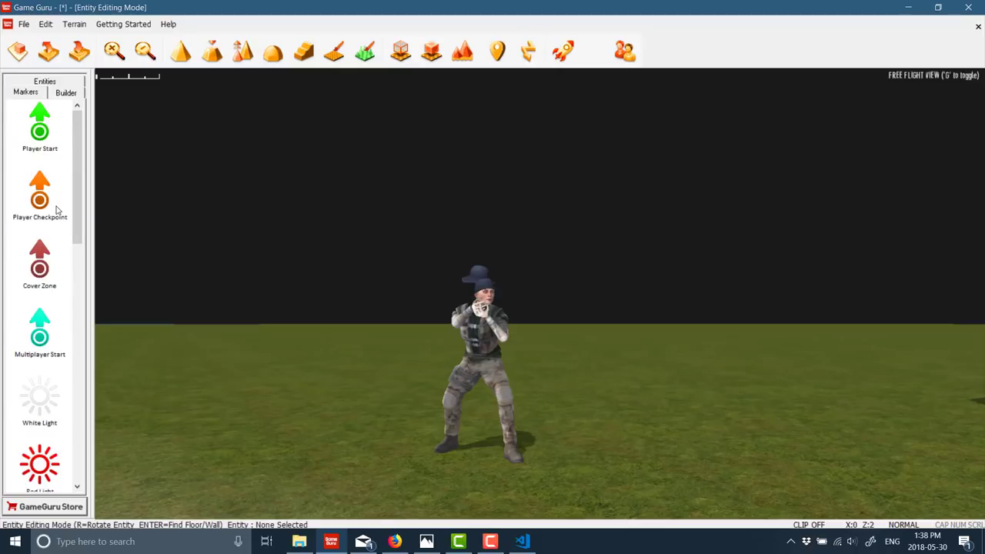
{"action": "scroll", "coordinate": [77, 231], "scroll_direction": "down", "scroll_amount": 9}
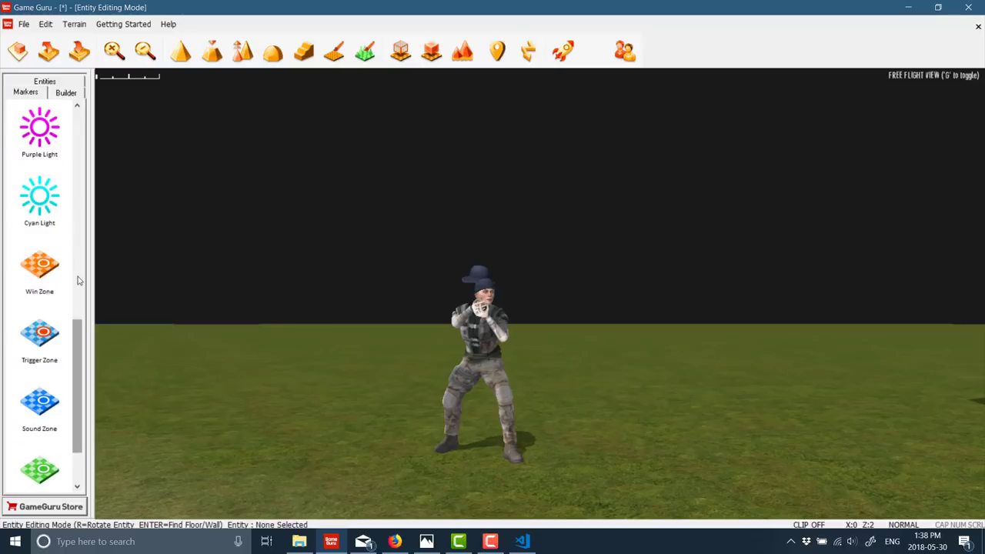
{"action": "scroll", "coordinate": [46, 377], "scroll_direction": "down", "scroll_amount": 1}
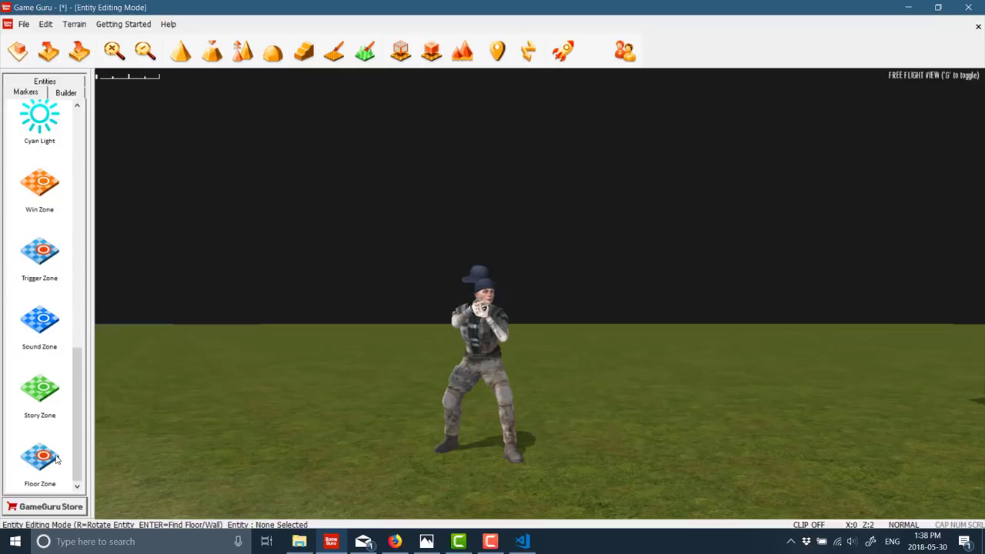
{"action": "scroll", "coordinate": [56, 458], "scroll_direction": "up", "scroll_amount": 10}
{"action": "scroll", "coordinate": [48, 266], "scroll_direction": "down", "scroll_amount": 6}
{"action": "scroll", "coordinate": [35, 238], "scroll_direction": "down", "scroll_amount": 4}
{"action": "scroll", "coordinate": [17, 297], "scroll_direction": "up", "scroll_amount": 10}
{"action": "left_click", "coordinate": [66, 93]}
{"action": "left_click", "coordinate": [29, 93]}
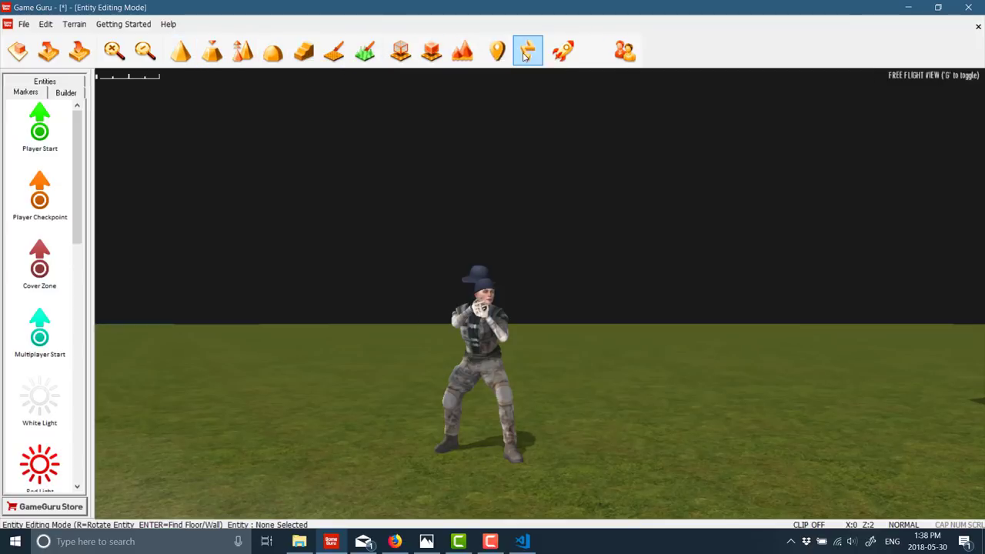
Create a waypoint, drag it onto the grass right of UglyFellow, and zoom out.
{"action": "left_click", "coordinate": [497, 55]}
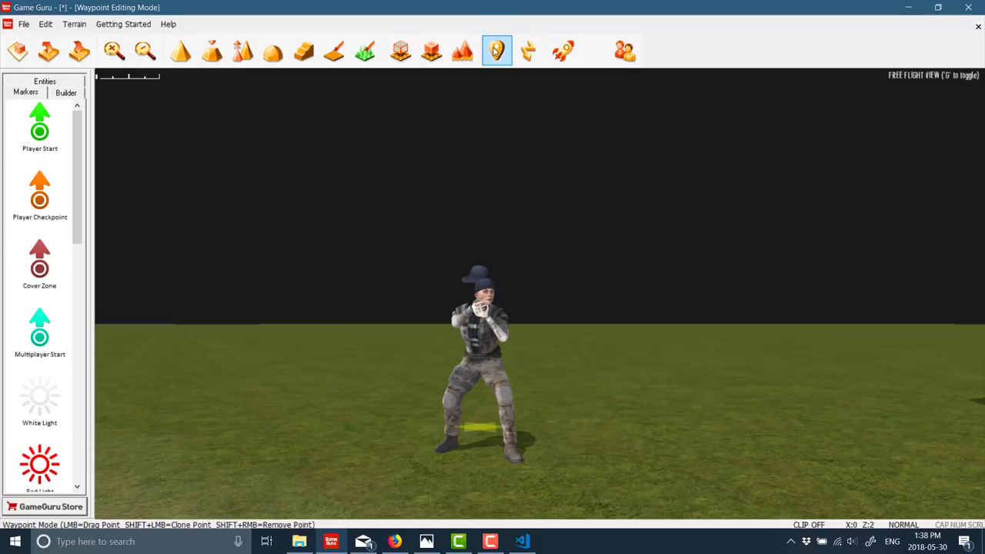
{"action": "left_click_drag", "start_coordinate": [480, 427], "coordinate": [682, 394]}
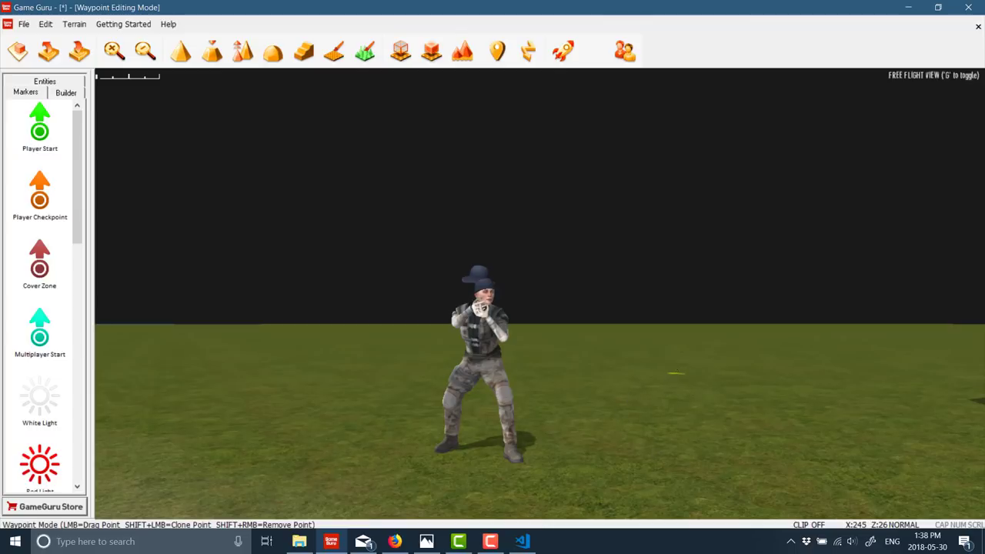
{"action": "scroll", "coordinate": [517, 272], "scroll_direction": "down", "scroll_amount": 3}
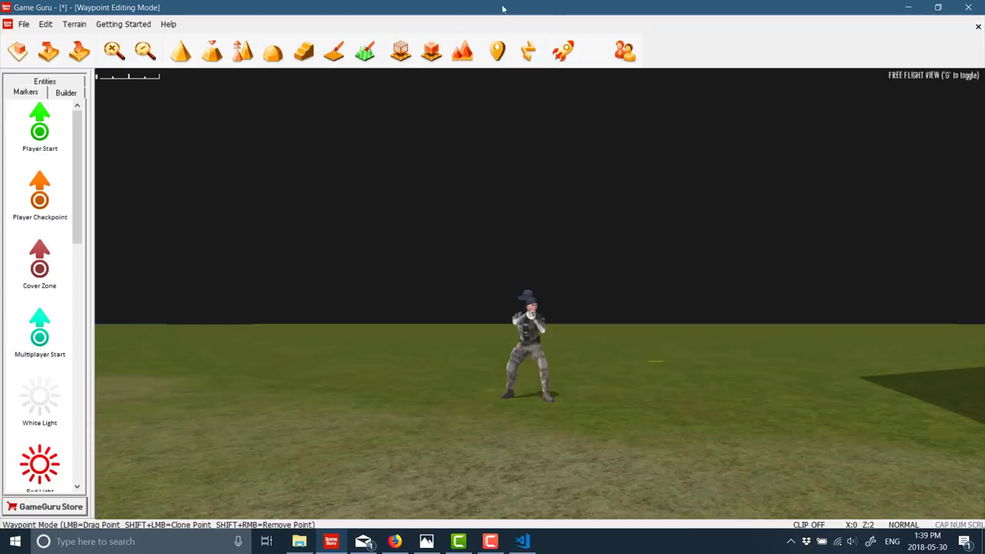
Run a short test play with UglyFellow standing in the field, then return to the editor.
{"action": "left_click", "coordinate": [563, 51]}
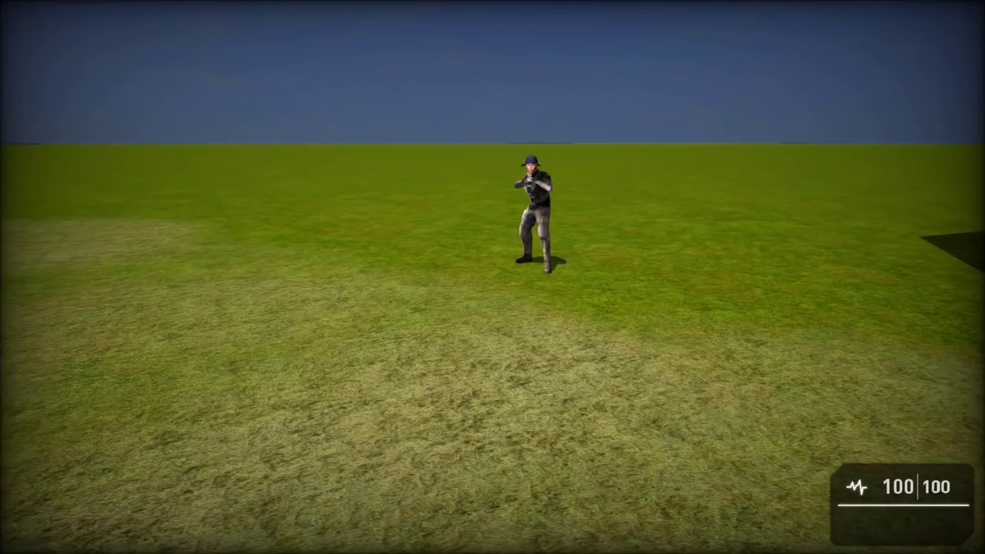
{"action": "key", "text": "Escape"}
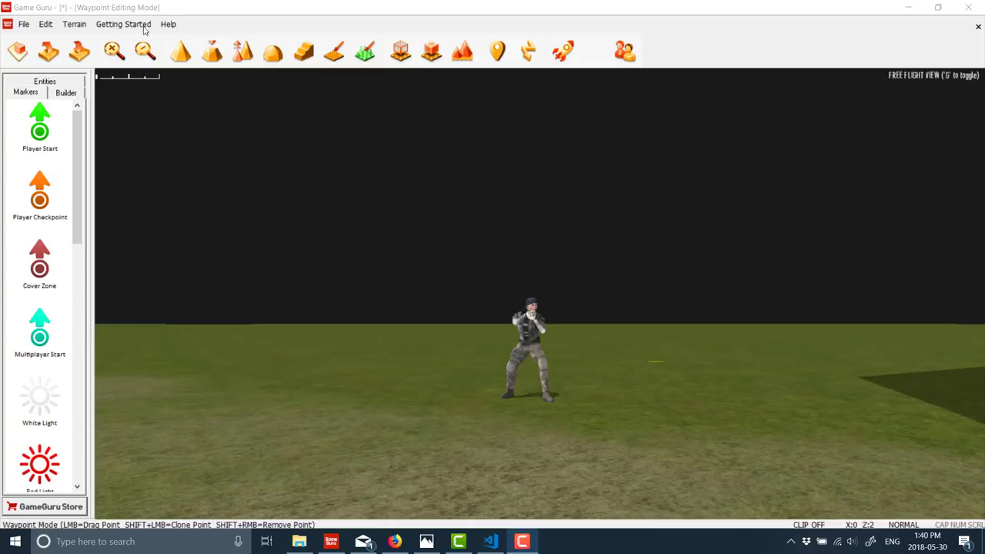
Switch to the Entities tab to list Office Block (3) and UglyFellow in Entity Editing Mode.
{"action": "left_click", "coordinate": [44, 82]}
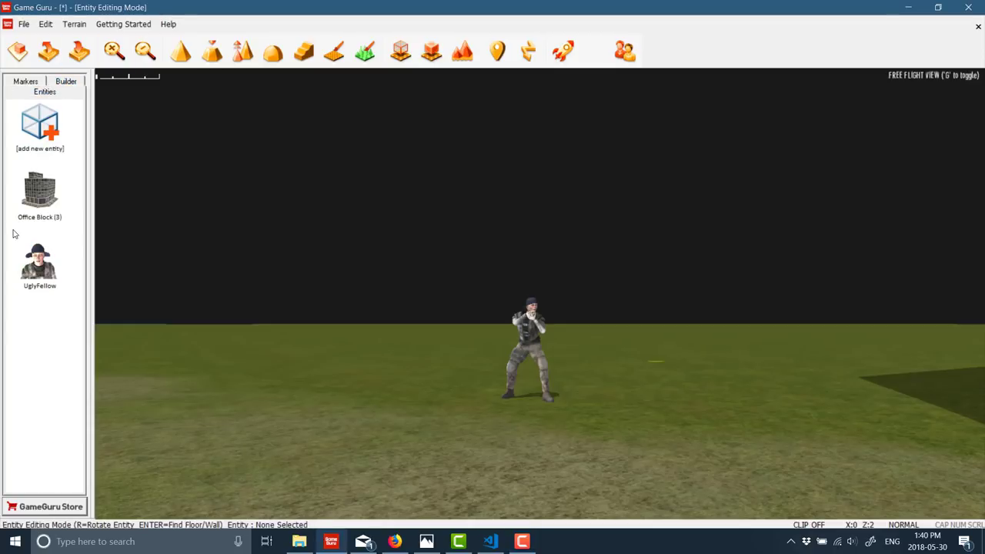